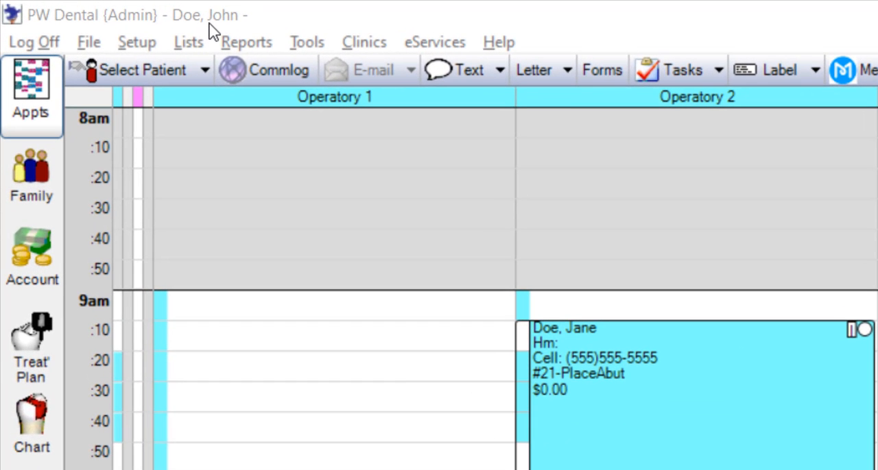
- Enter the patient's e-mail address in the family record's patient information and save it
{"action": "left_click", "coordinate": [34, 177]}
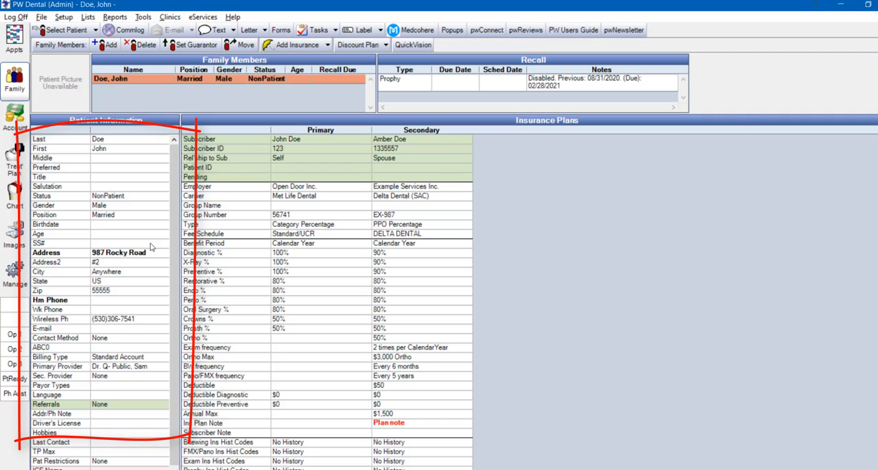
{"action": "double_click", "coordinate": [151, 248]}
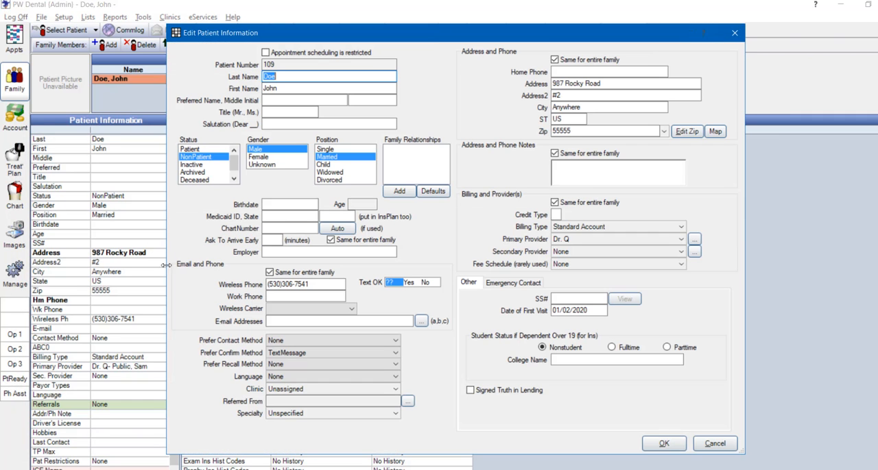
{"action": "left_click", "coordinate": [369, 322]}
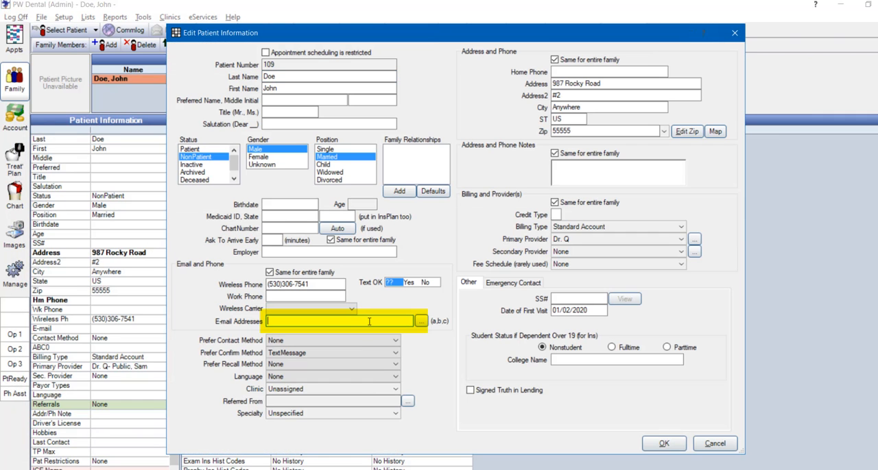
{"action": "type", "text": "my"}
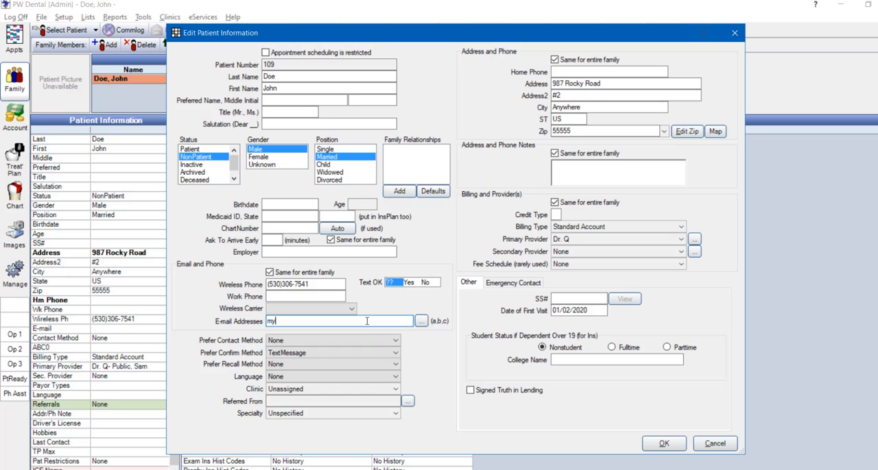
{"action": "type", "text": "email@domain.com"}
{"action": "left_click", "coordinate": [663, 444]}
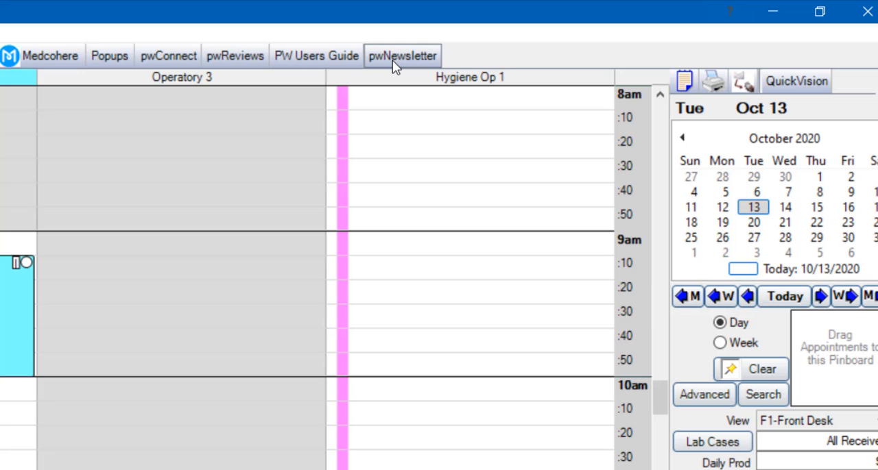
- Open pwNewsletter, review the Contacts overview and the Campaigns list, and return to the start page
{"action": "left_click", "coordinate": [394, 62]}
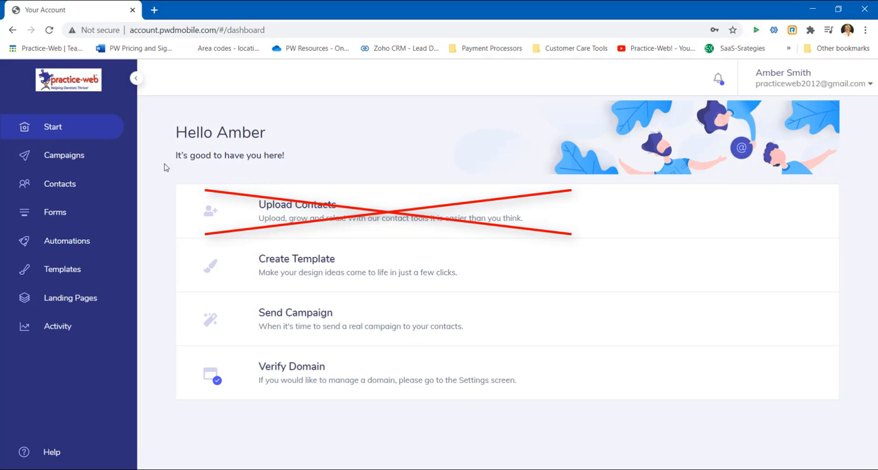
{"action": "left_click", "coordinate": [61, 185]}
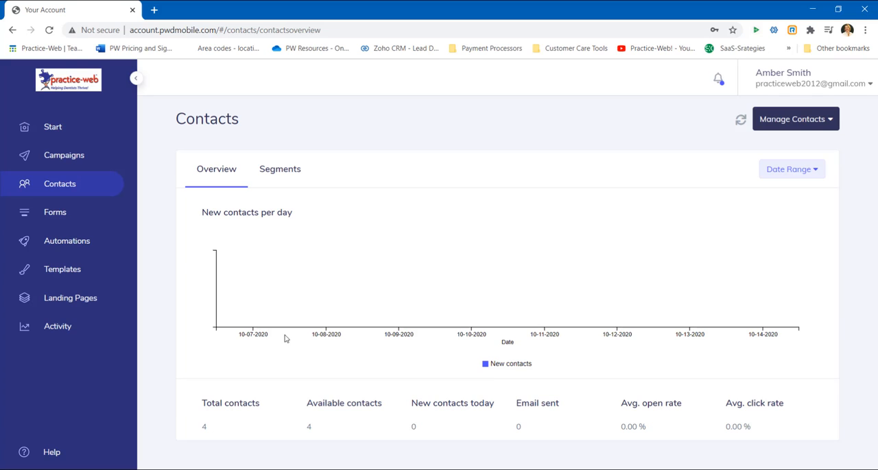
{"action": "left_click", "coordinate": [70, 163]}
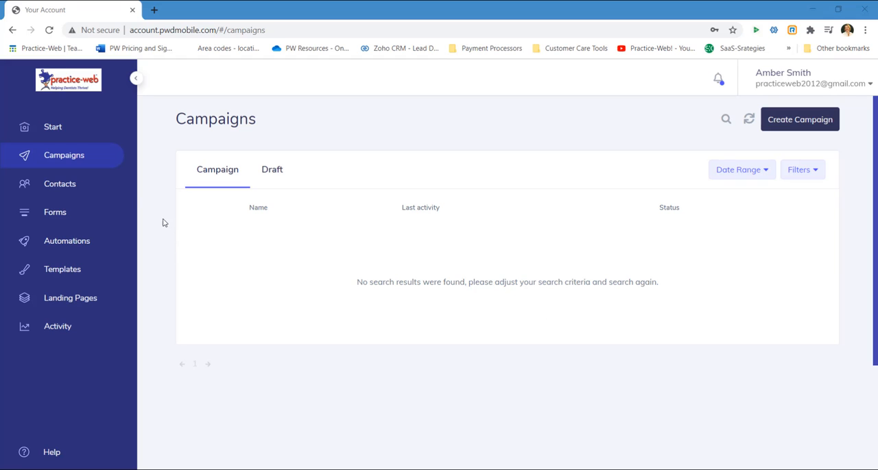
{"action": "left_click", "coordinate": [55, 129]}
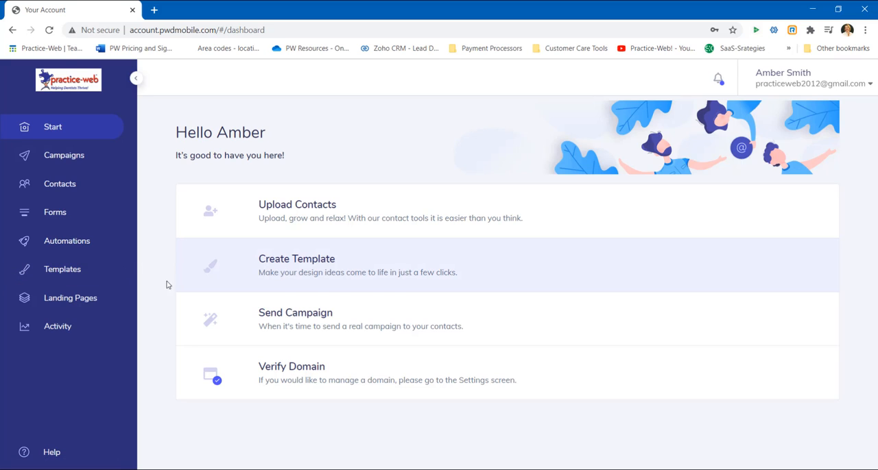
- Review the saved templates, the template gallery and the account activity graph, returning to the start page
{"action": "left_click", "coordinate": [71, 272]}
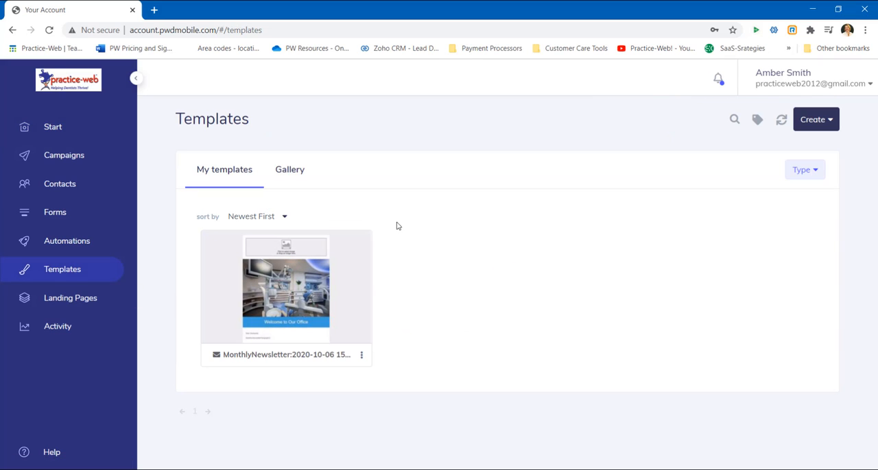
{"action": "left_click", "coordinate": [292, 174]}
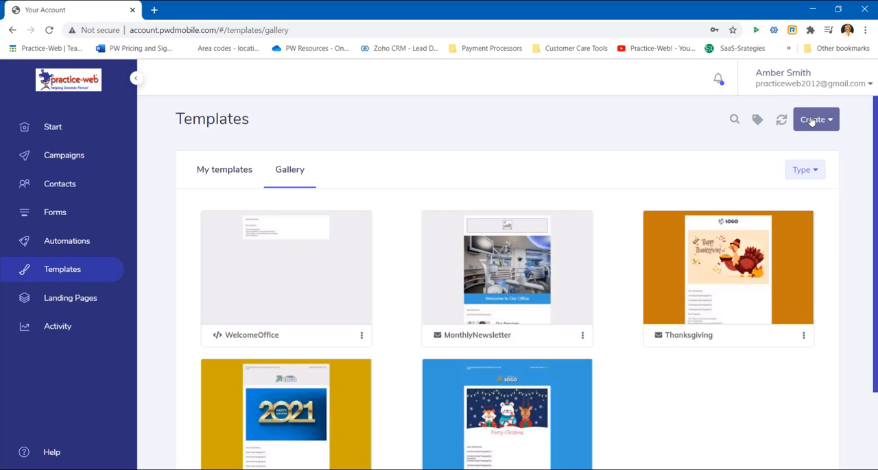
{"action": "left_click", "coordinate": [62, 327]}
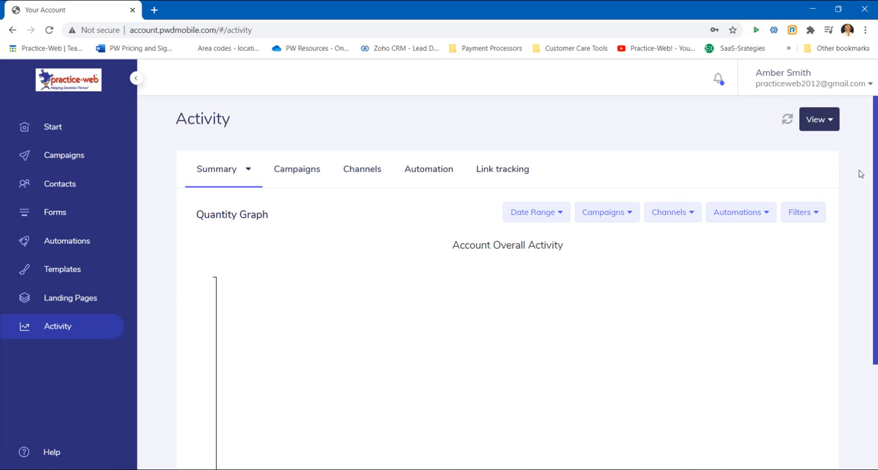
{"action": "left_click_drag", "start_coordinate": [875, 155], "coordinate": [875, 212]}
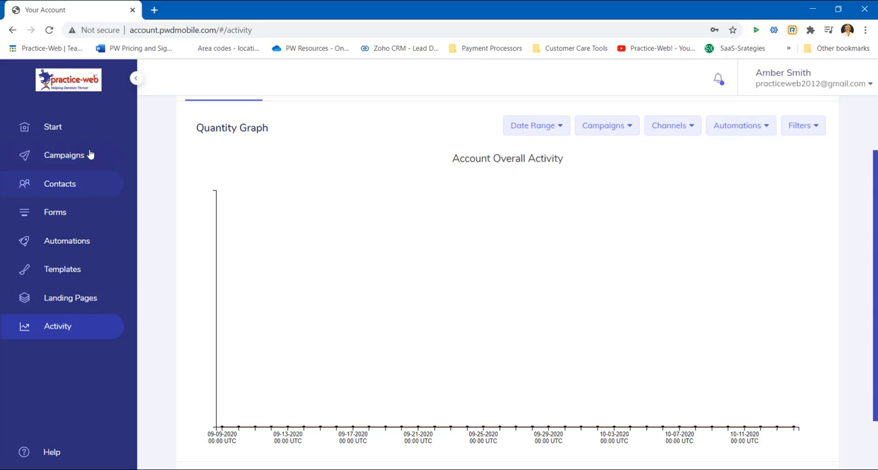
{"action": "left_click", "coordinate": [56, 129]}
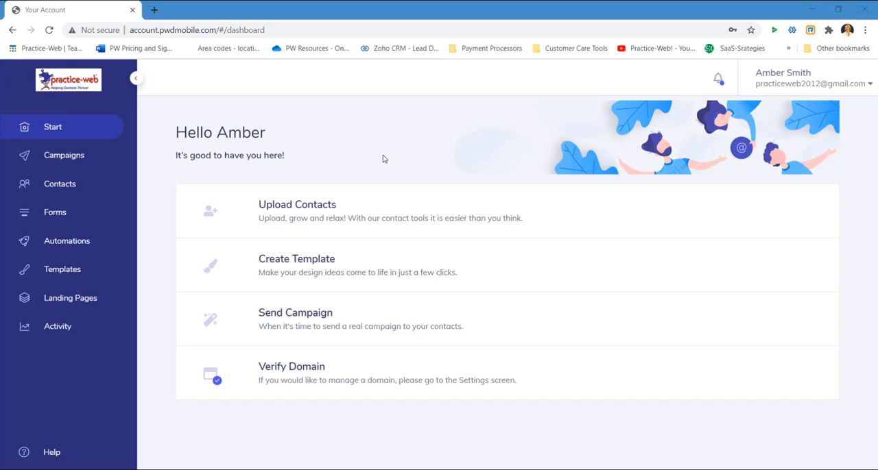
- Start a new campaign from Send Campaign and choose Templates as the source of its content
{"action": "left_click", "coordinate": [334, 331]}
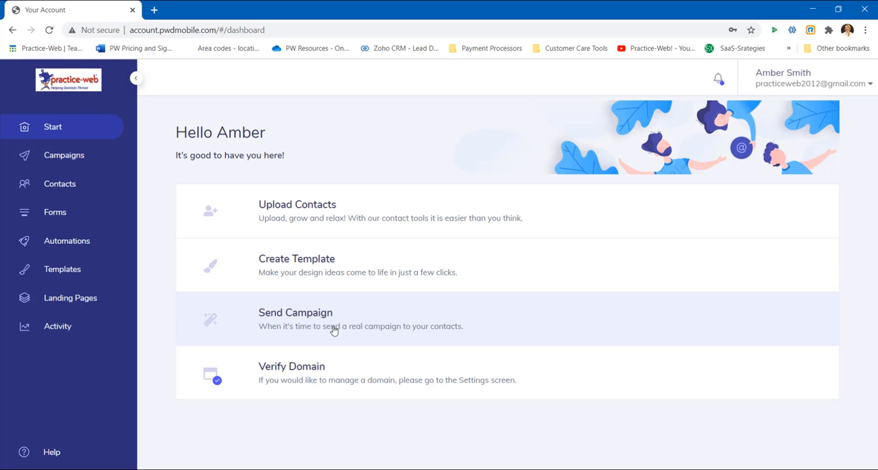
{"action": "left_click", "coordinate": [334, 331]}
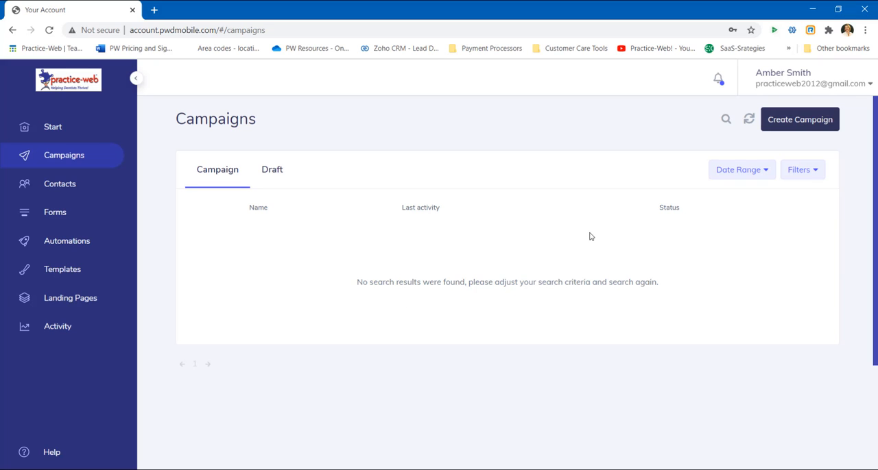
{"action": "left_click", "coordinate": [806, 124]}
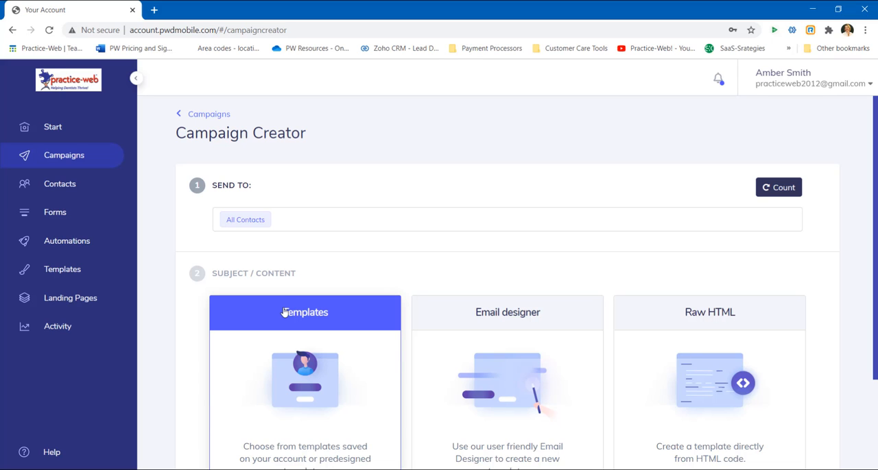
{"action": "left_click", "coordinate": [289, 343]}
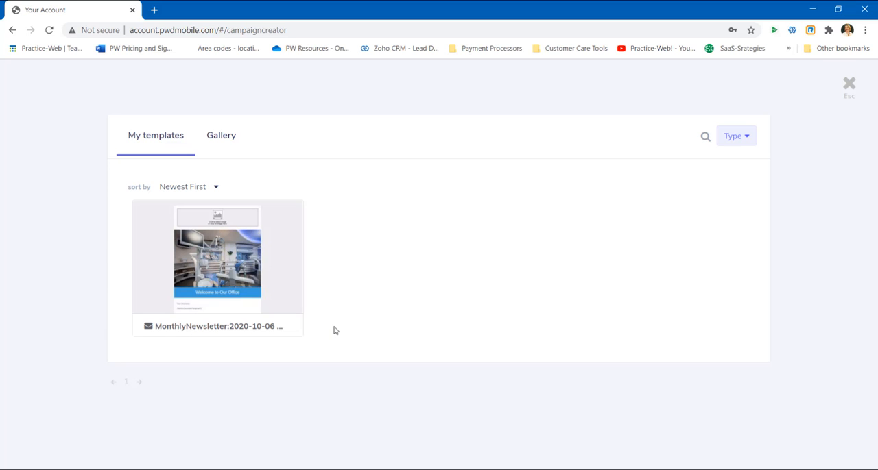
- Preview the eNewsletter #1 template from the gallery and close the preview
{"action": "left_click", "coordinate": [230, 140]}
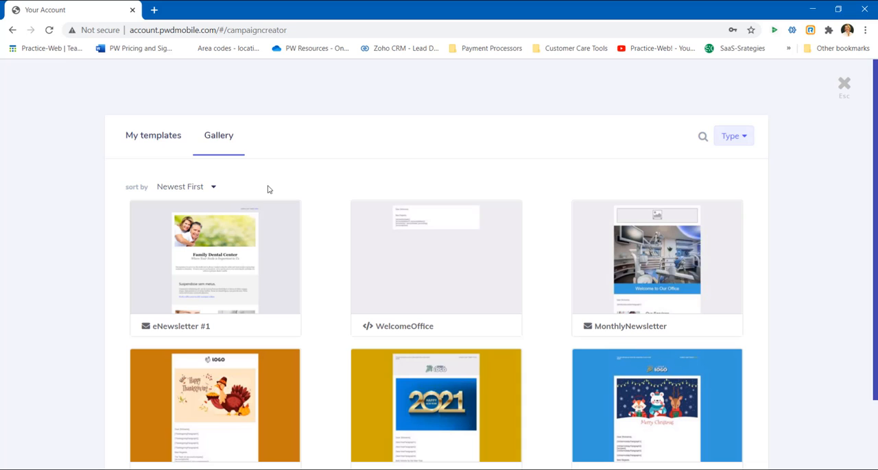
{"action": "mouse_move", "coordinate": [267, 240]}
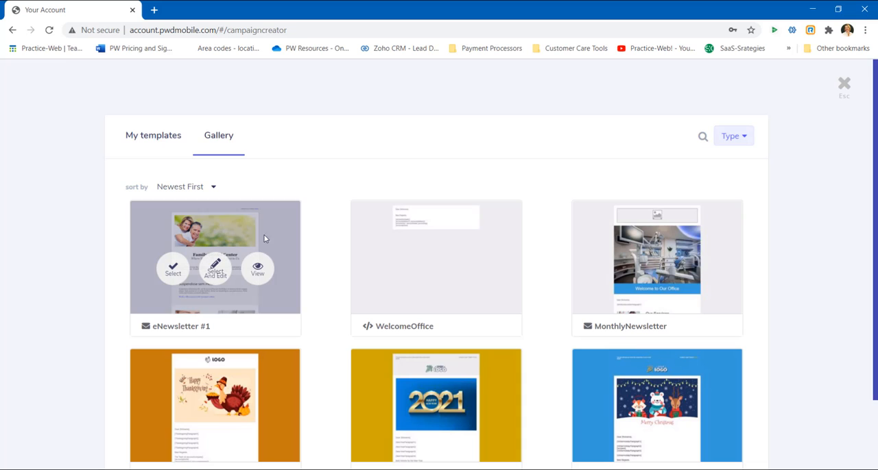
{"action": "left_click", "coordinate": [270, 270]}
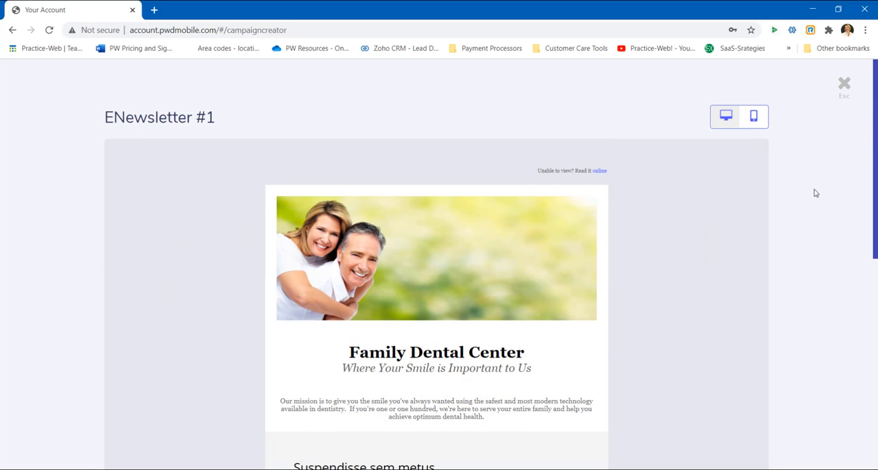
{"action": "left_click_drag", "start_coordinate": [872, 117], "coordinate": [852, 102]}
{"action": "left_click", "coordinate": [842, 84]}
- Select the eNewsletter #1 template for editing and rename the campaign "Campaign: Tooth Whitening Offer"
{"action": "mouse_move", "coordinate": [231, 268]}
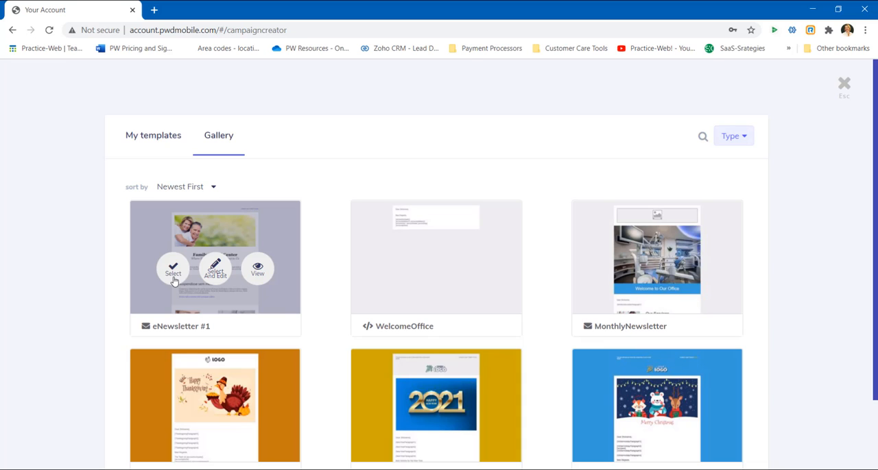
{"action": "left_click", "coordinate": [215, 270]}
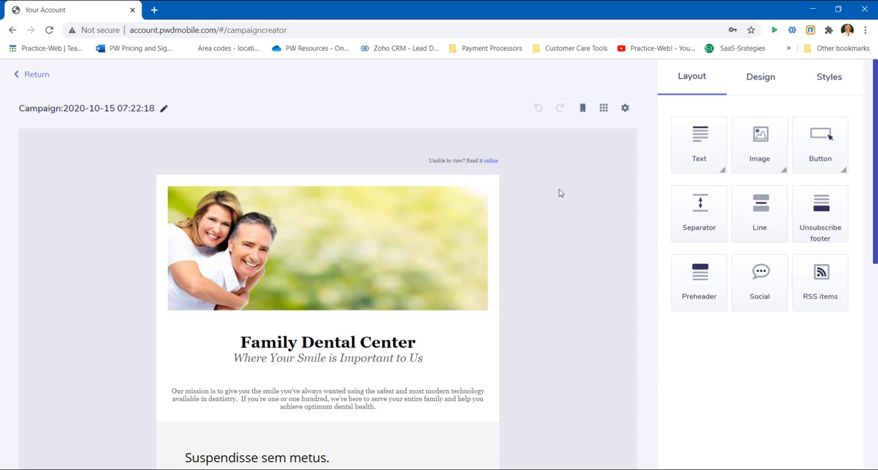
{"action": "left_click", "coordinate": [163, 112]}
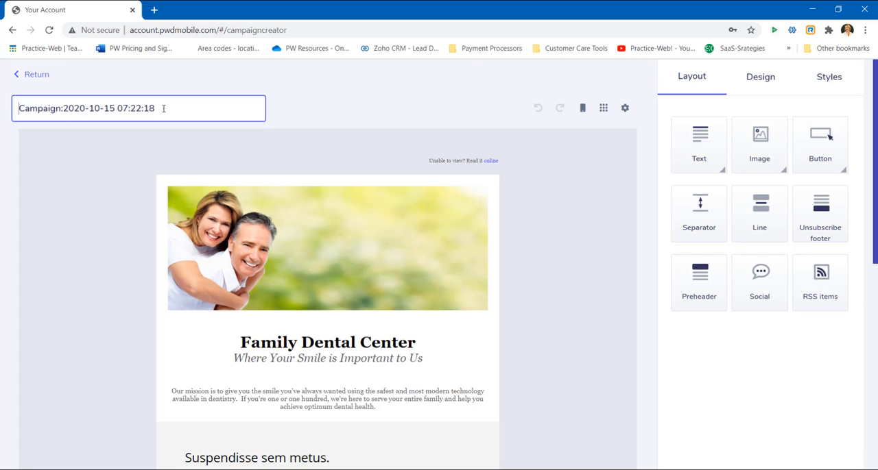
{"action": "mouse_move", "coordinate": [160, 108]}
{"action": "left_mouse_down"}
{"action": "mouse_move", "coordinate": [20, 107]}
{"action": "mouse_move", "coordinate": [65, 109]}
{"action": "left_mouse_up"}
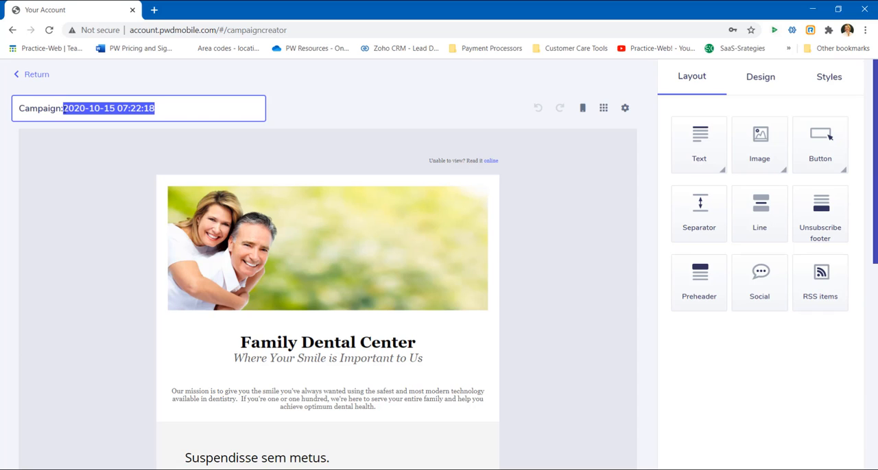
{"action": "type", "text": "Tooth Whiteni"}
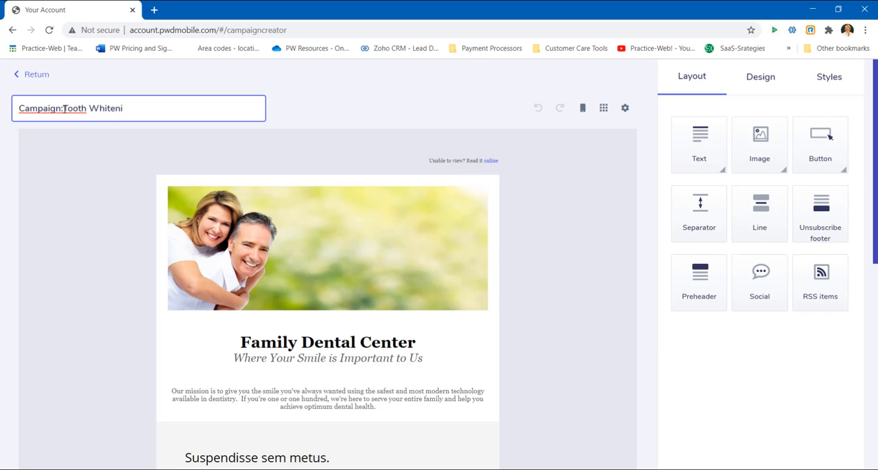
{"action": "type", "text": "ng Offer"}
{"action": "left_click", "coordinate": [63, 109]}
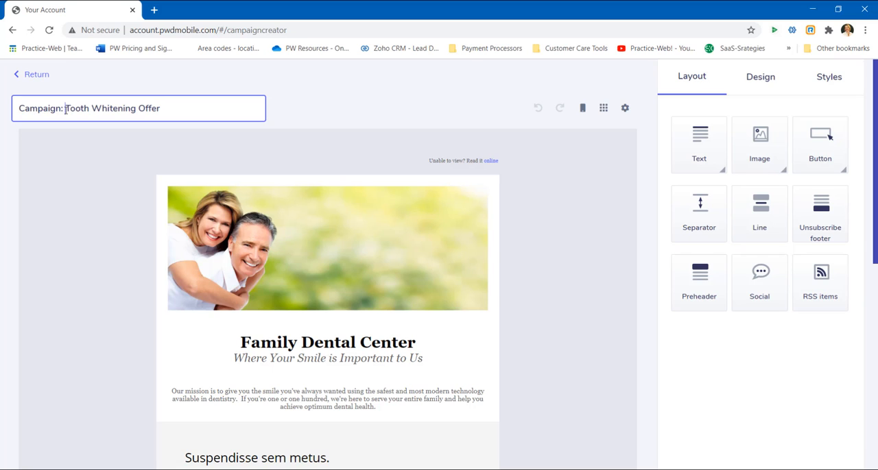
{"action": "key", "text": "Return"}
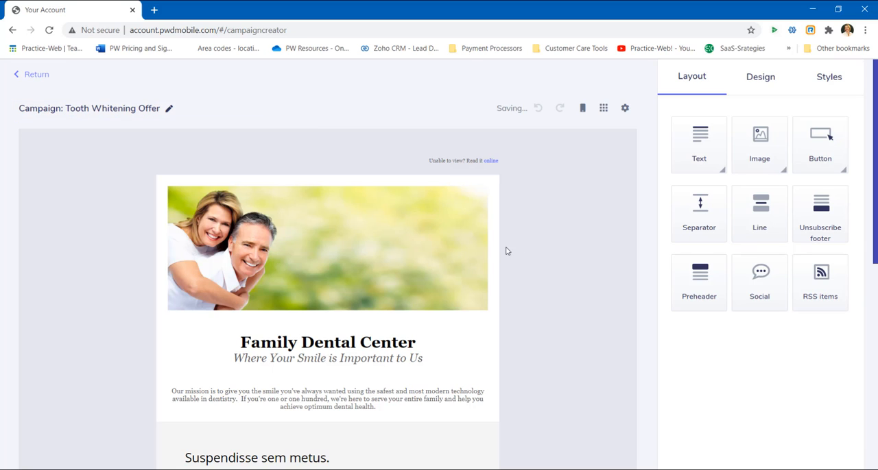
- Replace the "Suspendisse sem metus." heading with the pasted text "Tooth Whitening is Safer and More Affordable than Ever Before!"
{"action": "mouse_move", "coordinate": [429, 265]}
{"action": "scroll", "coordinate": [542, 260], "scroll_direction": "down", "scroll_amount": 3}
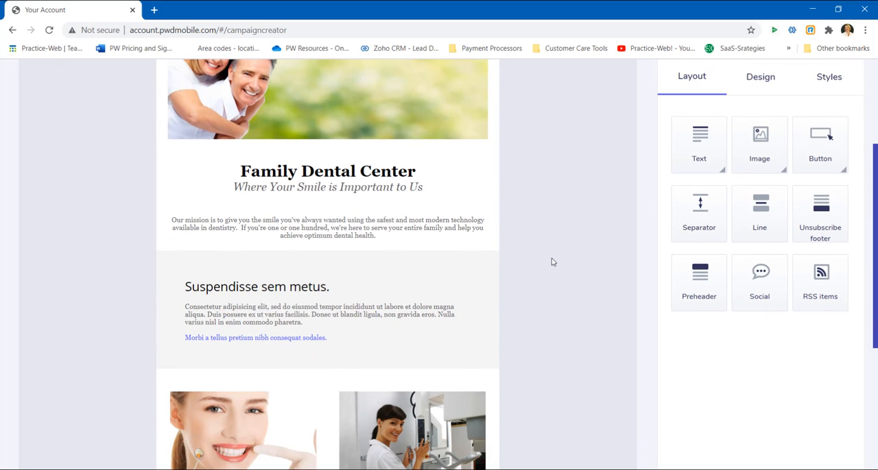
{"action": "scroll", "coordinate": [541, 264], "scroll_direction": "down", "scroll_amount": 1}
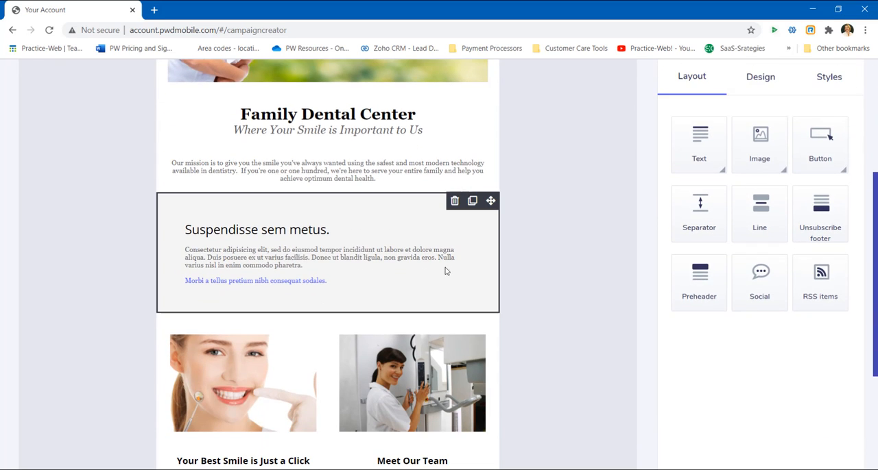
{"action": "left_click", "coordinate": [396, 274]}
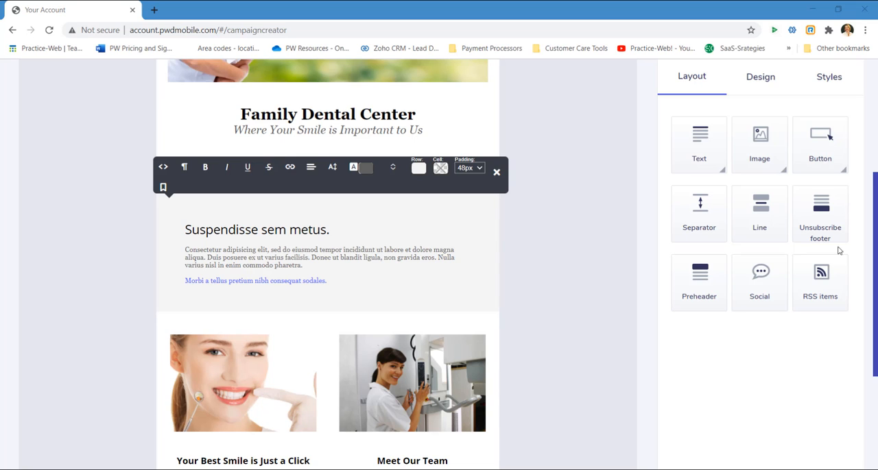
{"action": "left_click_drag", "start_coordinate": [332, 231], "coordinate": [184, 233]}
{"action": "right_click", "coordinate": [200, 232]}
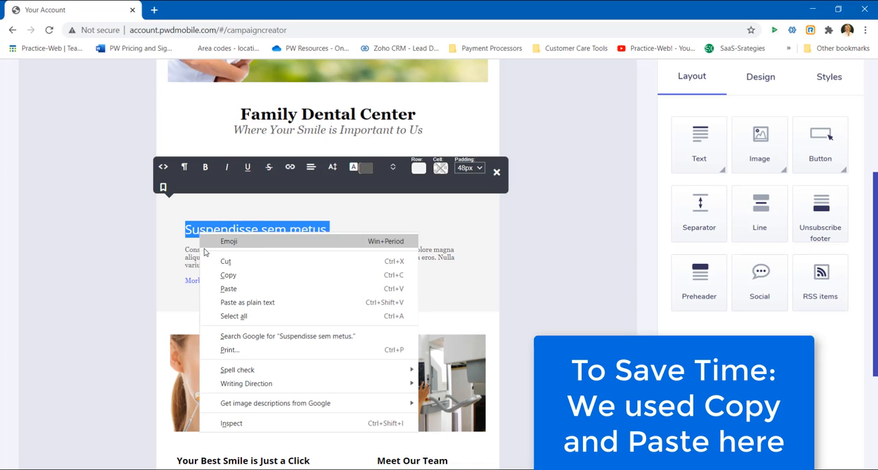
{"action": "left_click", "coordinate": [227, 294]}
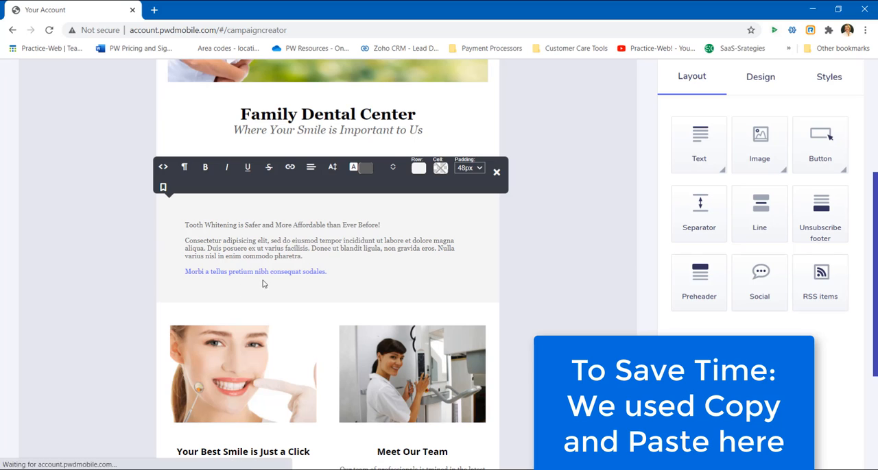
- Set the newsletter's text font to Palatino Linotype in the text styles
{"action": "left_click_drag", "start_coordinate": [381, 225], "coordinate": [185, 223]}
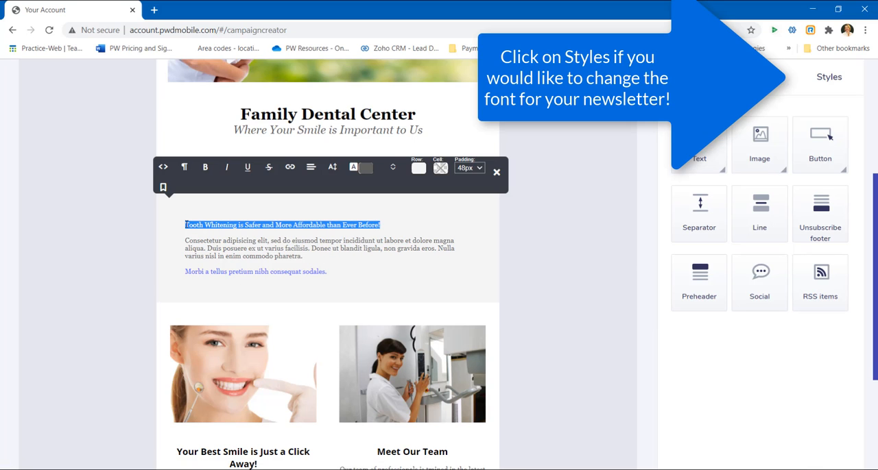
{"action": "left_click", "coordinate": [834, 78]}
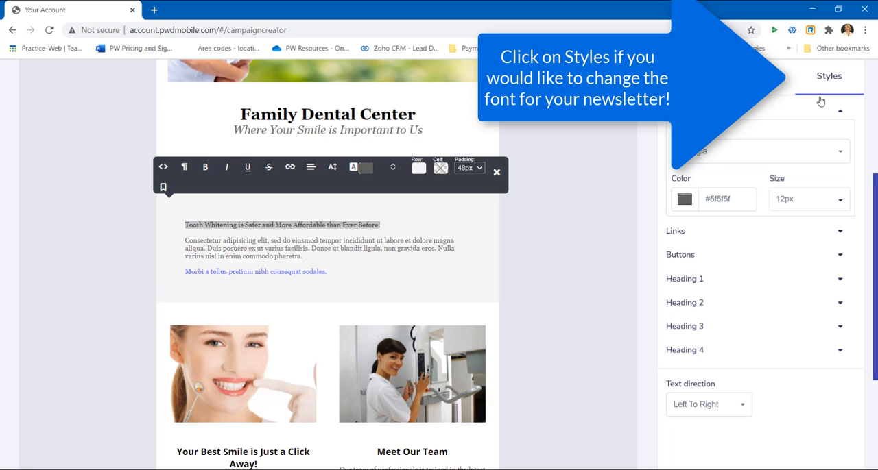
{"action": "left_click", "coordinate": [766, 153]}
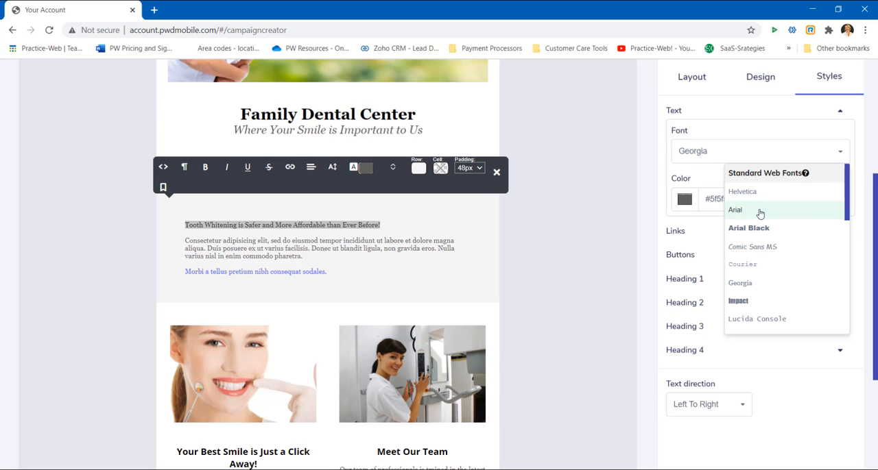
{"action": "scroll", "coordinate": [771, 276], "scroll_direction": "down", "scroll_amount": 2}
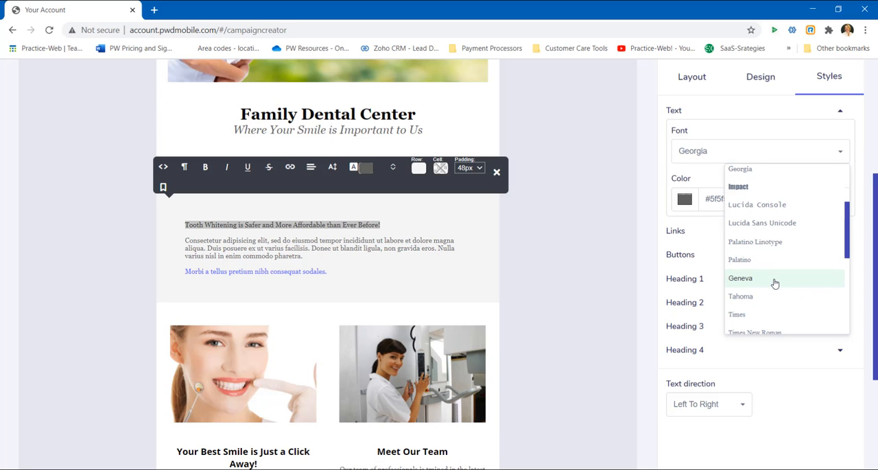
{"action": "left_click", "coordinate": [766, 244]}
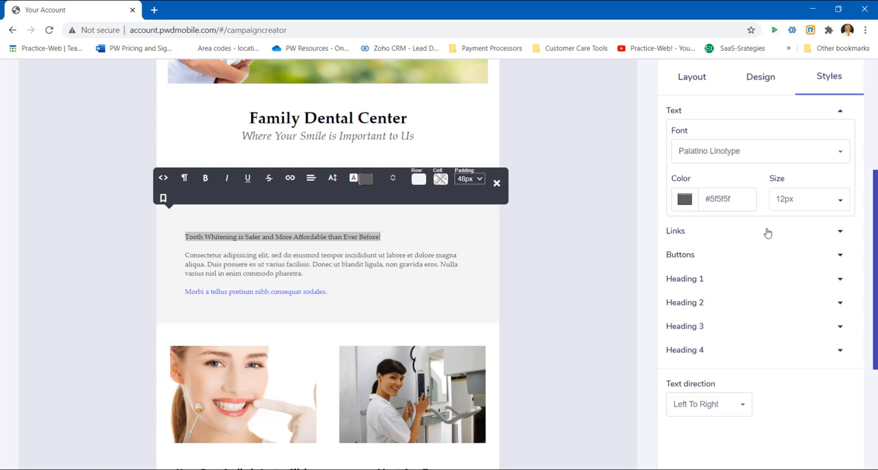
- Increase the font size of the "Tooth Whitening is Safer and More Affordable than Ever Before!" heading
{"action": "left_click", "coordinate": [334, 179]}
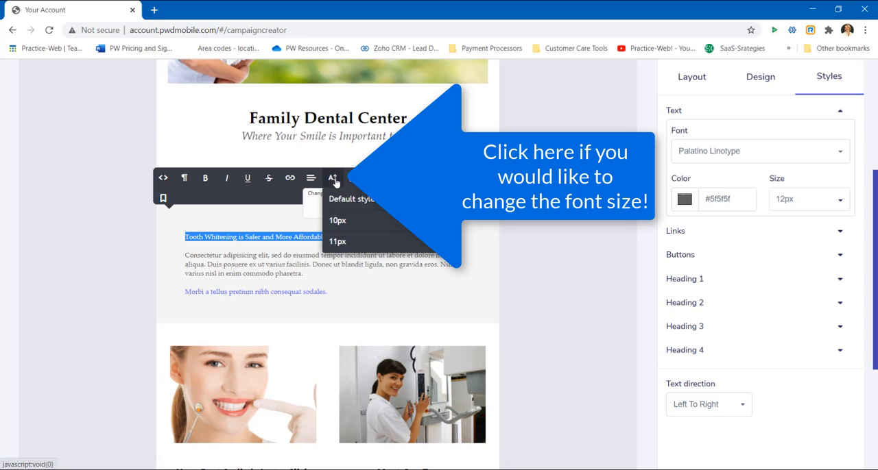
{"action": "scroll", "coordinate": [359, 230], "scroll_direction": "down", "scroll_amount": 2}
{"action": "scroll", "coordinate": [360, 233], "scroll_direction": "down", "scroll_amount": 2}
{"action": "left_click", "coordinate": [359, 231]}
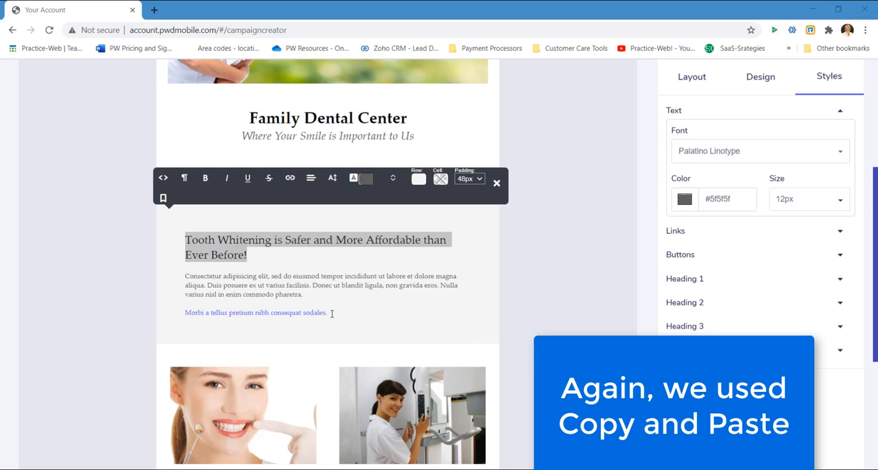
- Replace the placeholder paragraphs under the heading with the copied tooth whitening text introducing AURAGLOW, and separate its paragraphs with blank lines
{"action": "left_click_drag", "start_coordinate": [332, 314], "coordinate": [184, 277]}
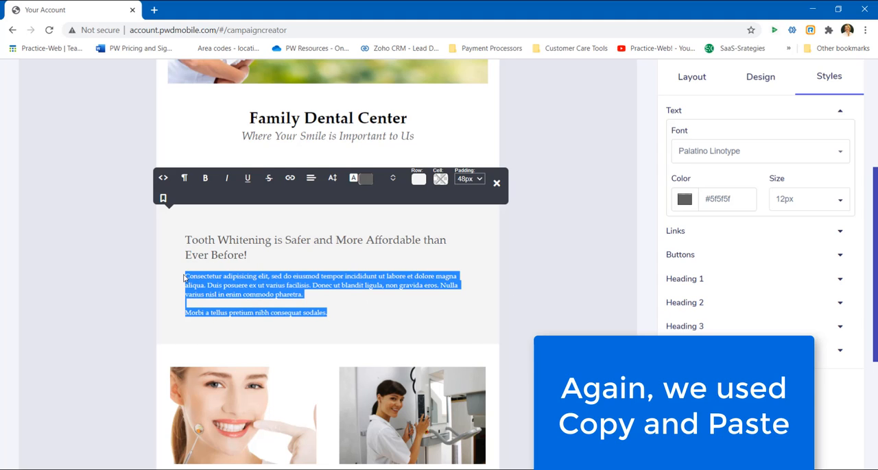
{"action": "key", "text": "ctrl+v"}
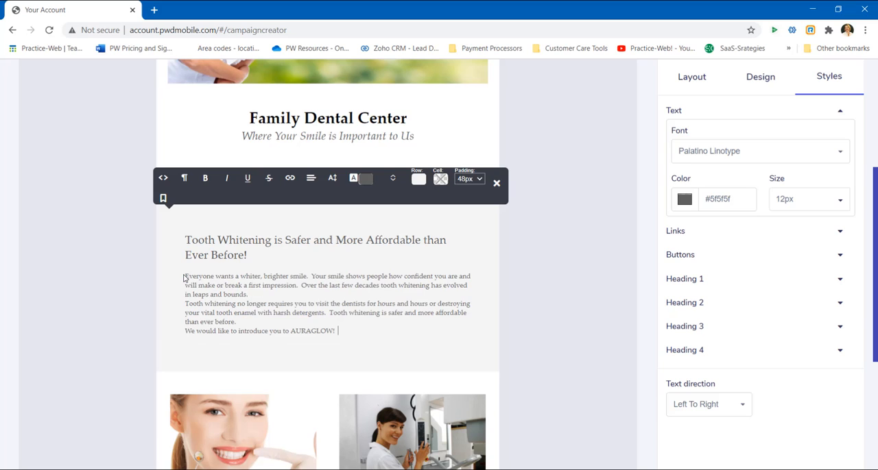
{"action": "left_click", "coordinate": [252, 295]}
{"action": "key", "text": "Return"}
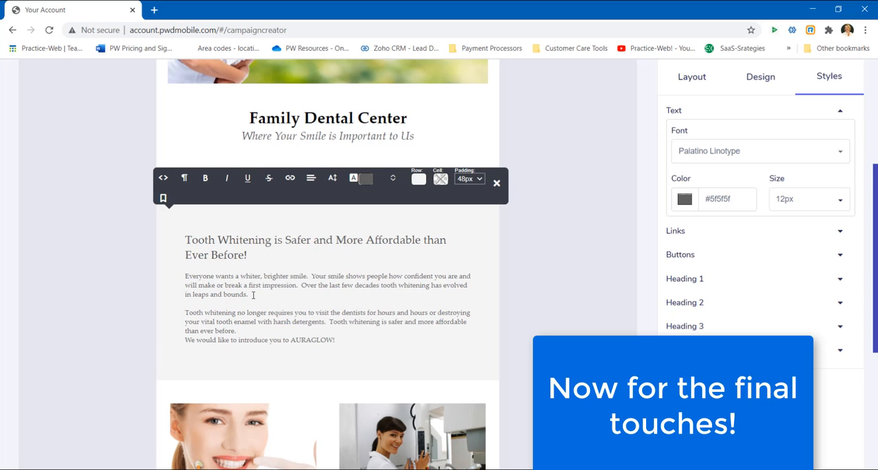
{"action": "left_click", "coordinate": [248, 333]}
{"action": "key", "text": "Return"}
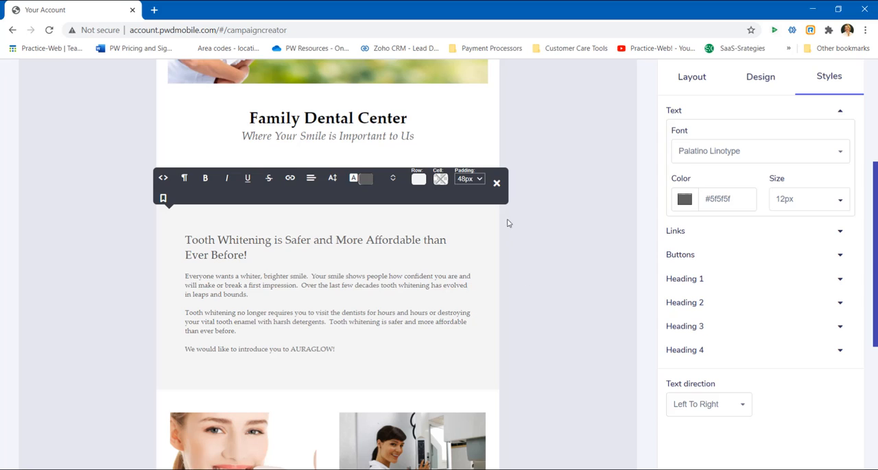
{"action": "left_click", "coordinate": [496, 185]}
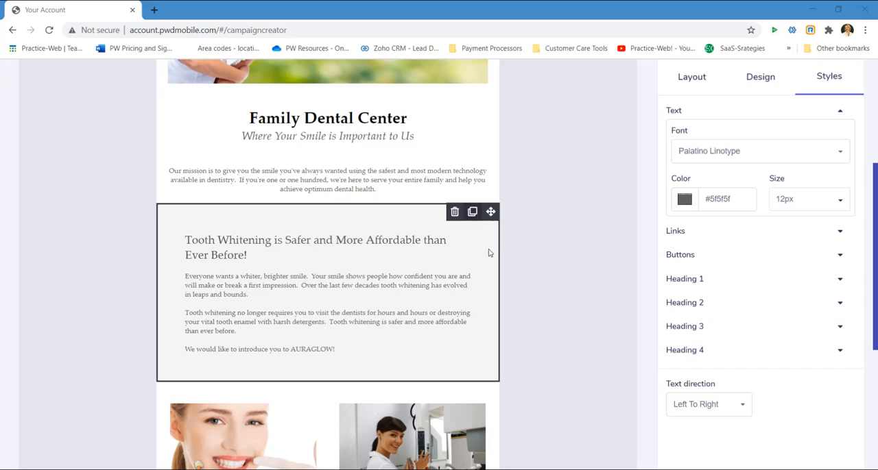
- Return from the template editor to the Campaign Creator and save the campaign as a draft
{"action": "scroll", "coordinate": [487, 251], "scroll_direction": "up", "scroll_amount": 4}
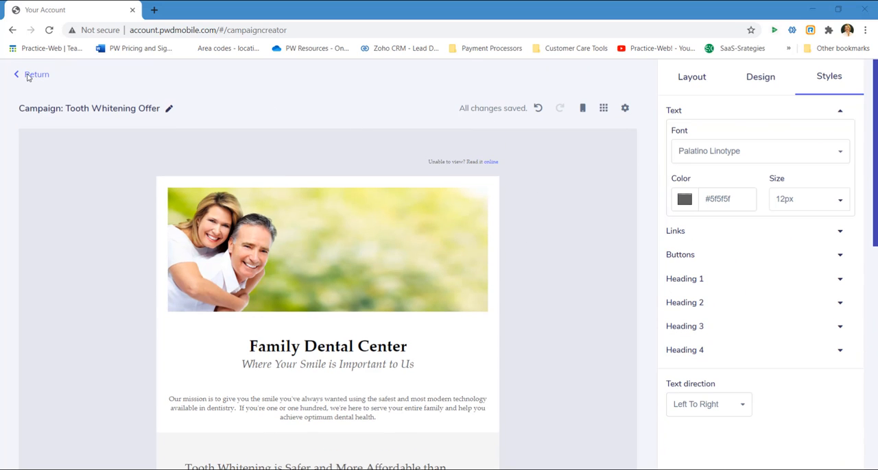
{"action": "left_click", "coordinate": [31, 75]}
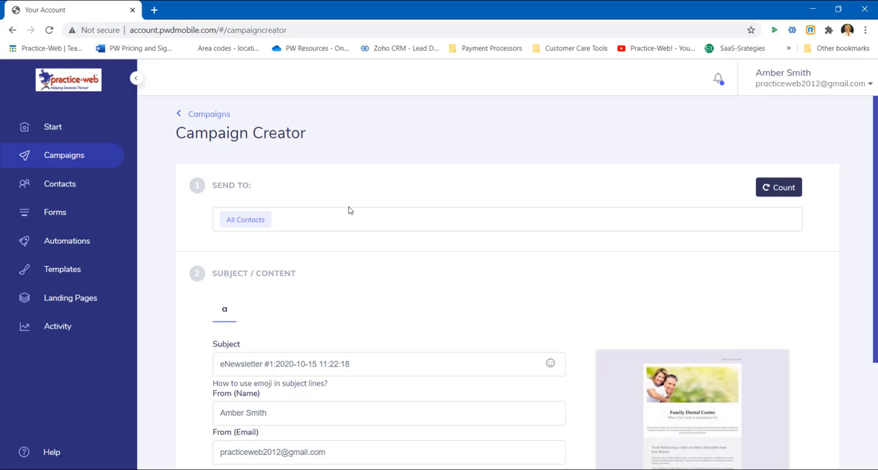
{"action": "scroll", "coordinate": [580, 286], "scroll_direction": "down", "scroll_amount": 1}
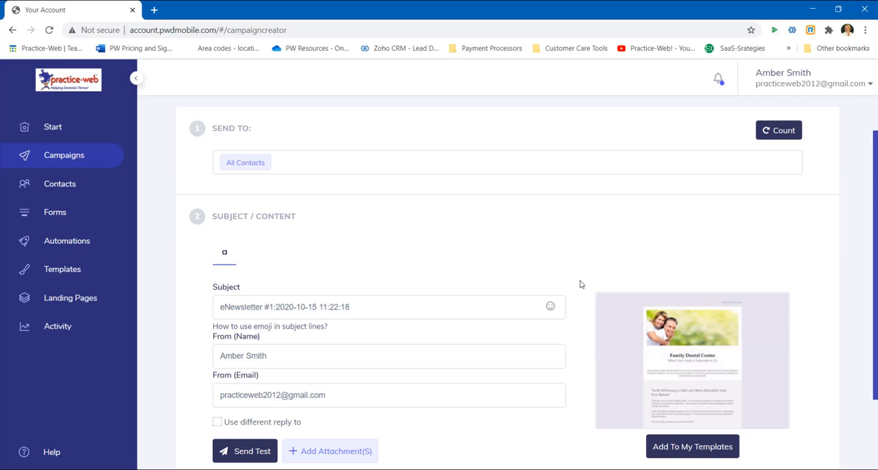
{"action": "scroll", "coordinate": [580, 285], "scroll_direction": "down", "scroll_amount": 2}
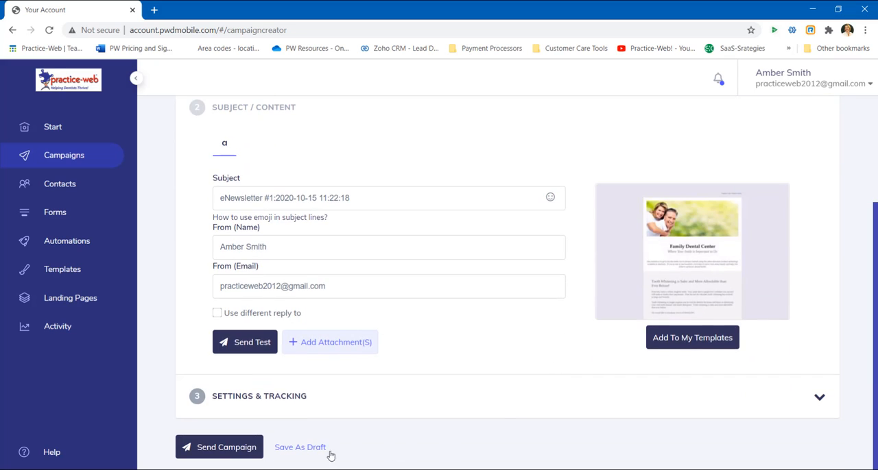
{"action": "left_click", "coordinate": [301, 449]}
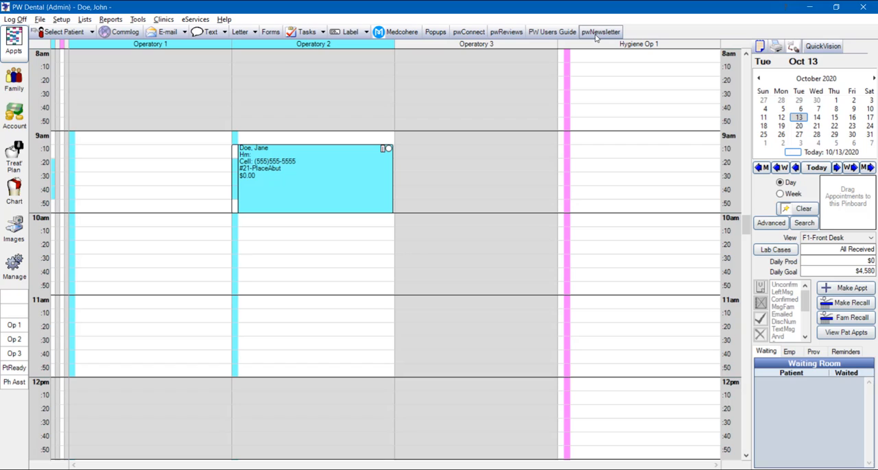
- Launch pwNewsletter from PW Dental and open the eNewsletter #1 draft from the campaigns
{"action": "left_click", "coordinate": [596, 33]}
{"action": "left_click", "coordinate": [595, 35]}
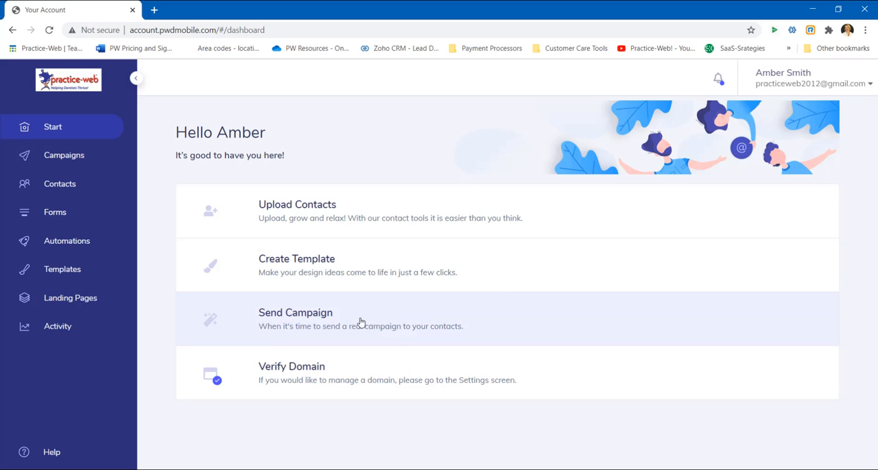
{"action": "left_click", "coordinate": [307, 320]}
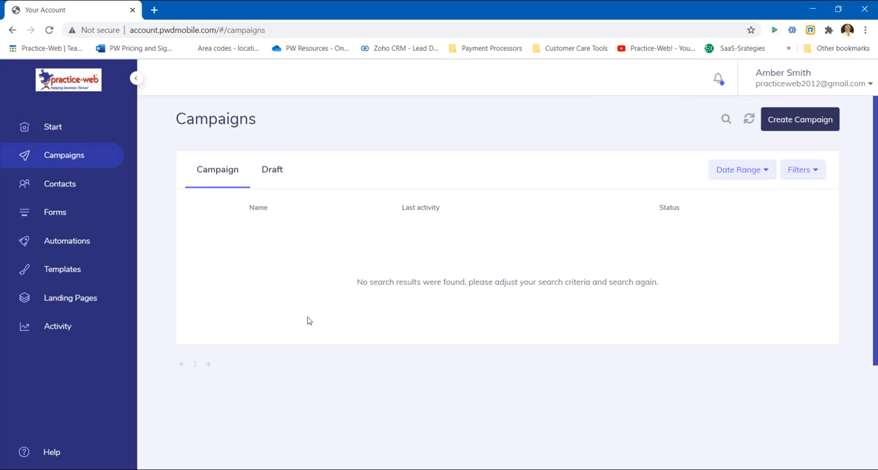
{"action": "left_click", "coordinate": [273, 170]}
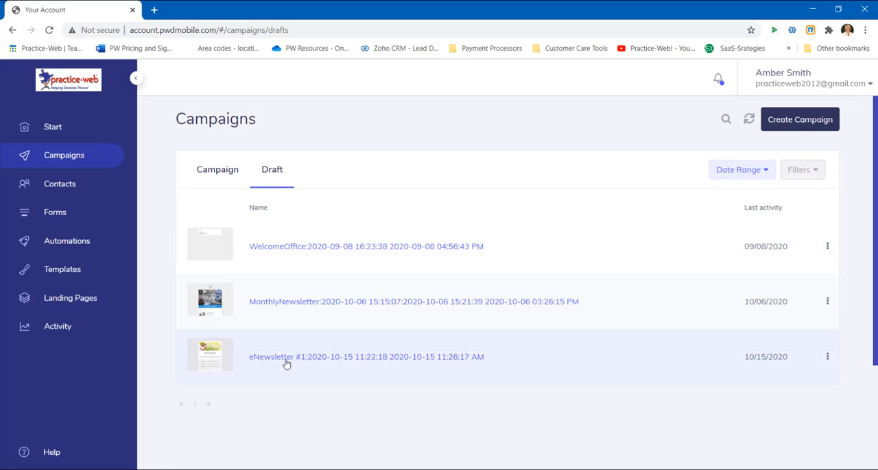
{"action": "left_click", "coordinate": [286, 363]}
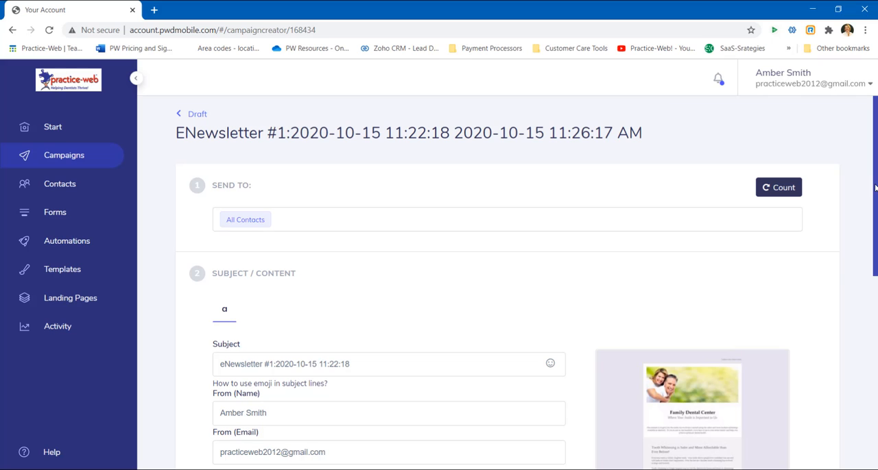
- Replace the campaign's subject line with "New, Affordable Tooth Whitening Kit for a Brighter Smile!"
{"action": "left_click_drag", "start_coordinate": [875, 187], "coordinate": [869, 261]}
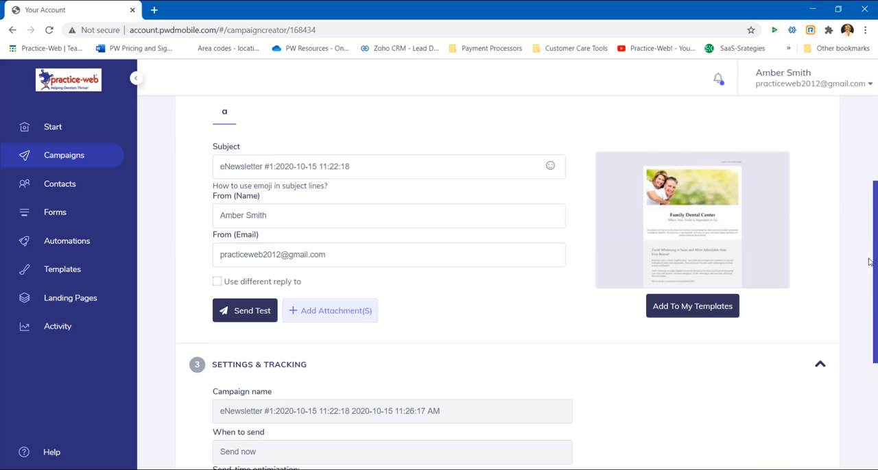
{"action": "left_click_drag", "start_coordinate": [362, 167], "coordinate": [207, 171]}
{"action": "type", "text": "Ne"}
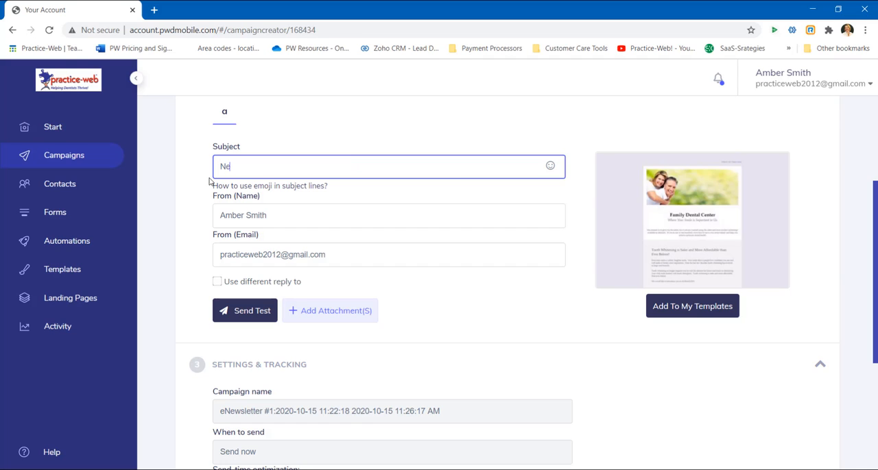
{"action": "type", "text": "w, Affo"}
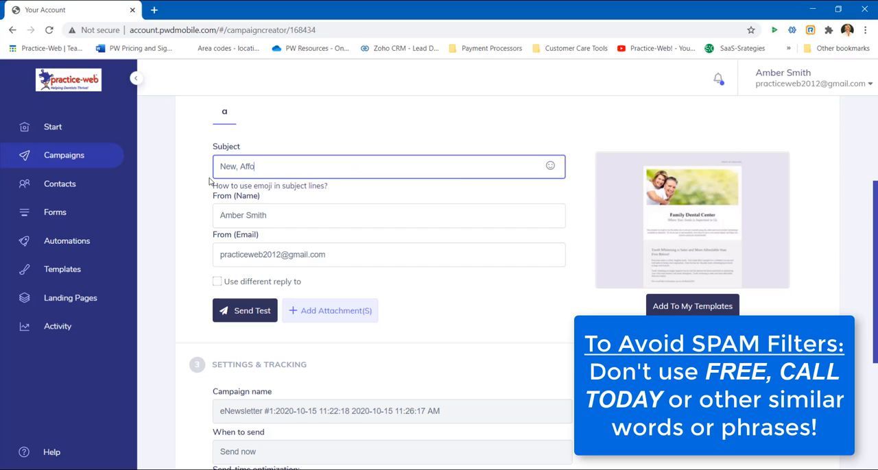
{"action": "type", "text": "rdable Tooth Whiter"}
{"action": "type", "text": "ing Kit "}
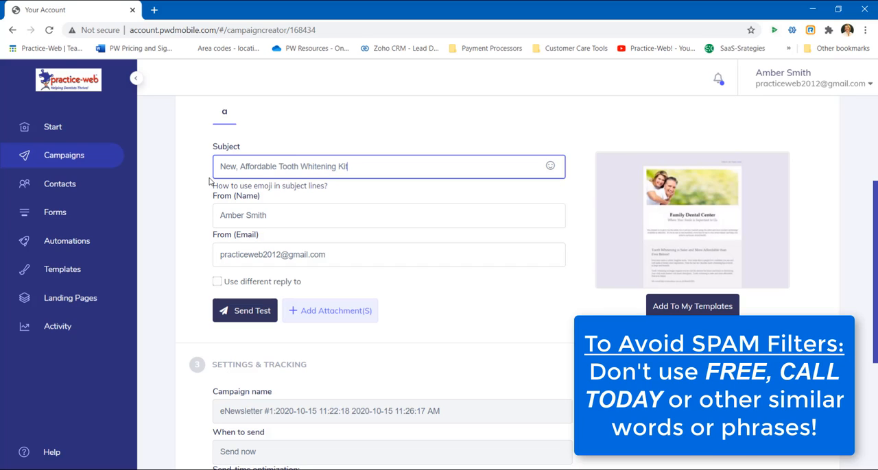
{"action": "type", "text": "for a"}
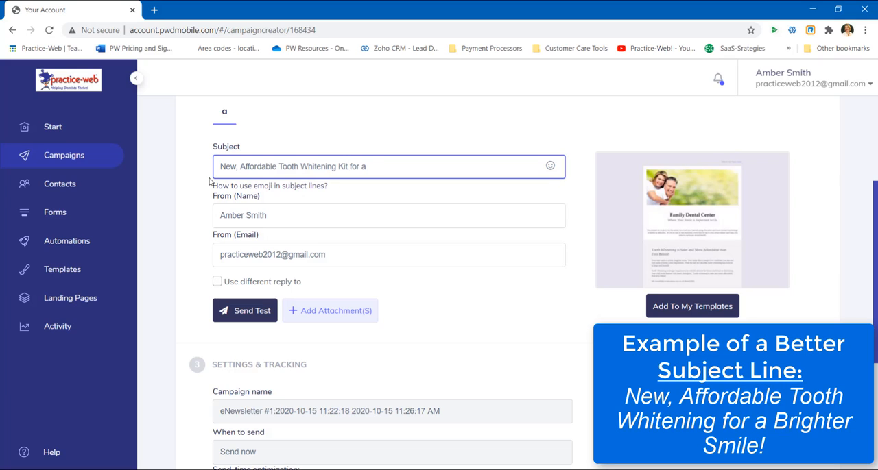
{"action": "type", "text": " Brighter Smile!"}
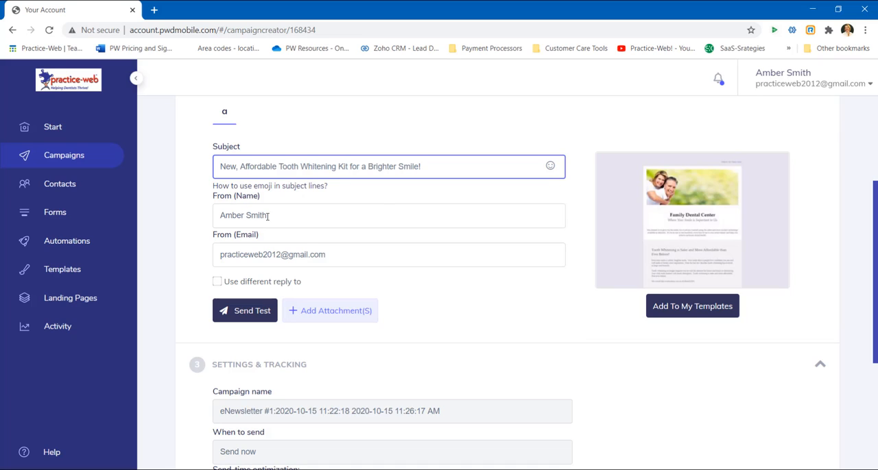
- Replace the campaign's sender name with "Family Dental Center"
{"action": "left_click_drag", "start_coordinate": [267, 216], "coordinate": [218, 216]}
{"action": "key", "text": "BackSpace"}
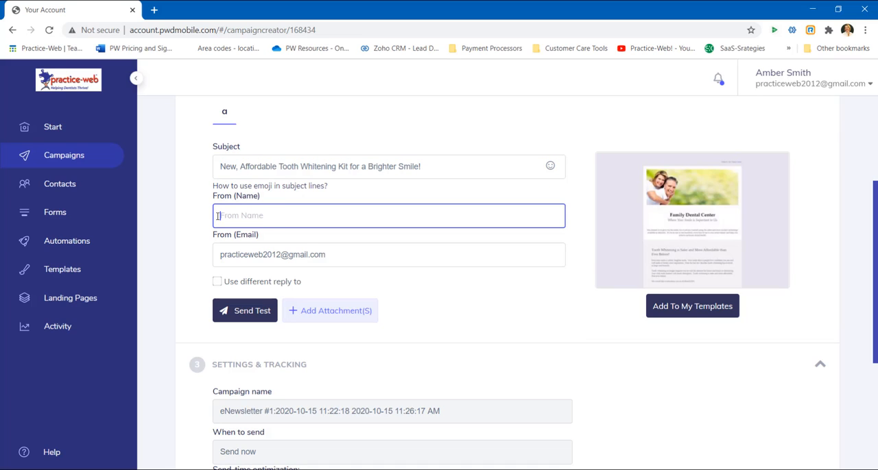
{"action": "type", "text": "FamilyDent"}
{"action": "key", "text": "BackSpace"}
{"action": "key", "text": "BackSpace"}
{"action": "key", "text": "BackSpace"}
{"action": "key", "text": "BackSpace"}
{"action": "type", "text": "Dental Center"}
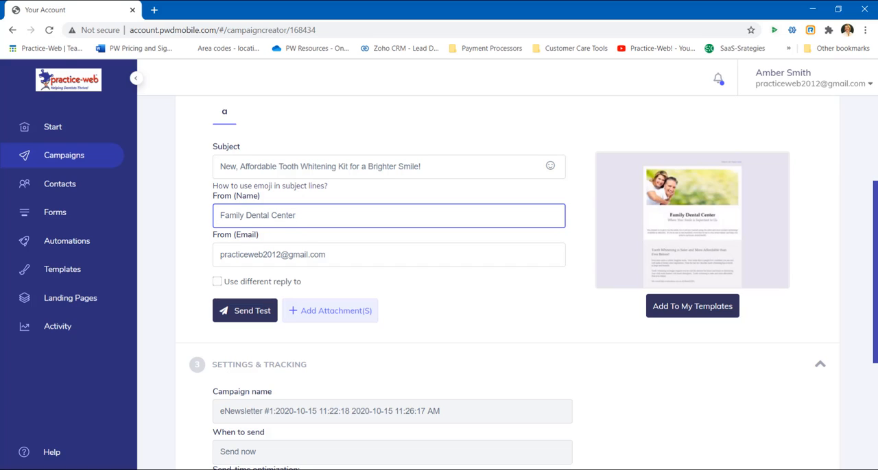
{"action": "left_click", "coordinate": [238, 293]}
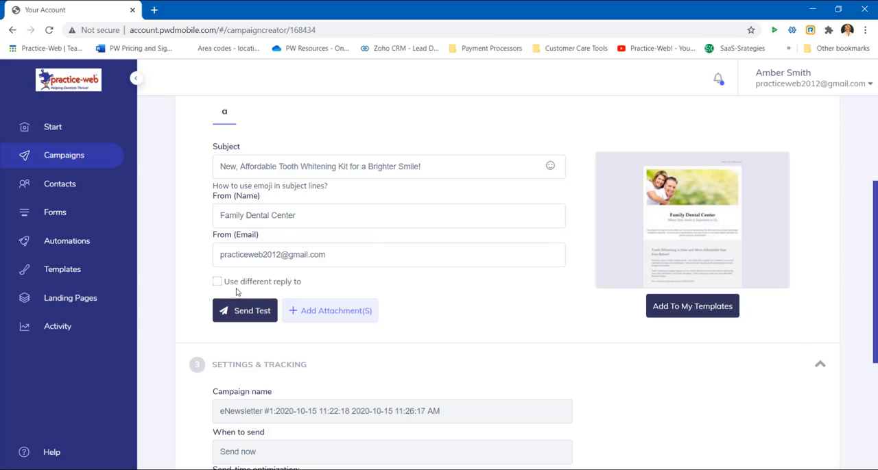
- Enable a different reply-to for the campaign and review its send-time and tracking settings
{"action": "left_click", "coordinate": [217, 283]}
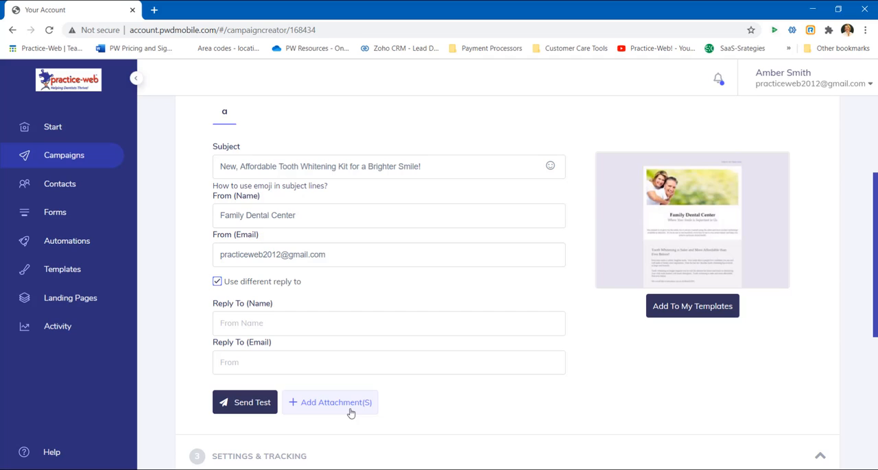
{"action": "scroll", "coordinate": [234, 355], "scroll_direction": "down", "scroll_amount": 1}
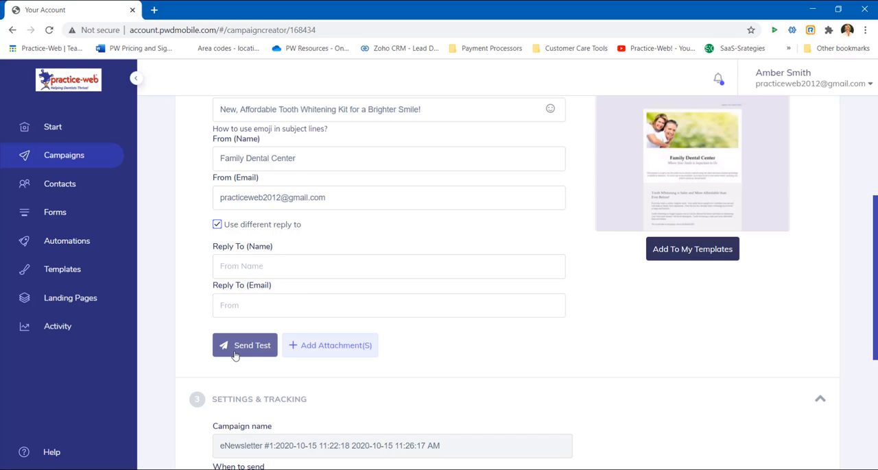
{"action": "scroll", "coordinate": [234, 354], "scroll_direction": "down", "scroll_amount": 3}
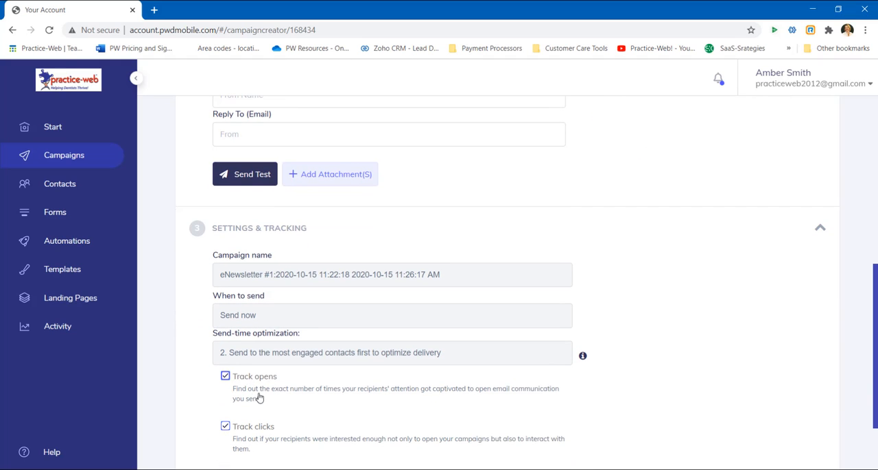
{"action": "scroll", "coordinate": [288, 409], "scroll_direction": "down", "scroll_amount": 1}
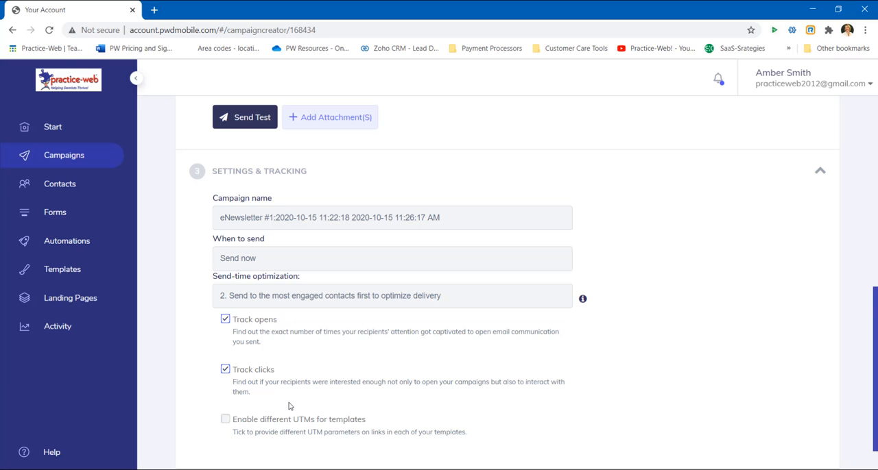
{"action": "scroll", "coordinate": [289, 406], "scroll_direction": "down", "scroll_amount": 2}
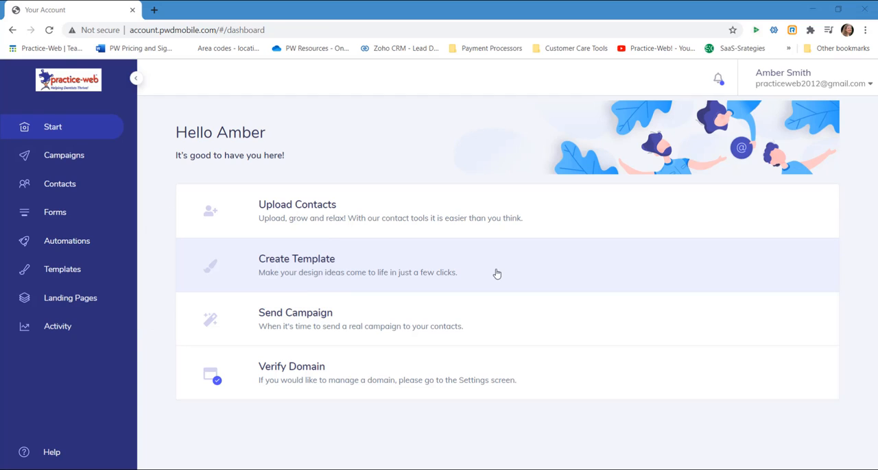
- Create a new e-mail template from the templates area
{"action": "left_click", "coordinate": [496, 273]}
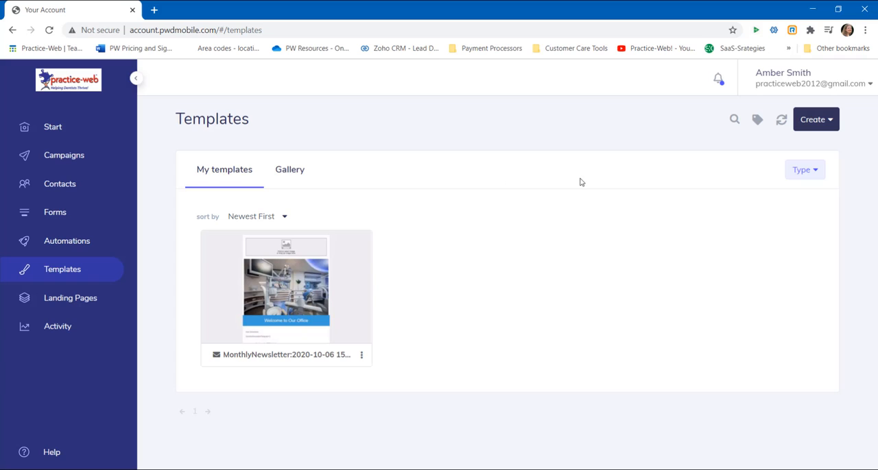
{"action": "left_click", "coordinate": [825, 129]}
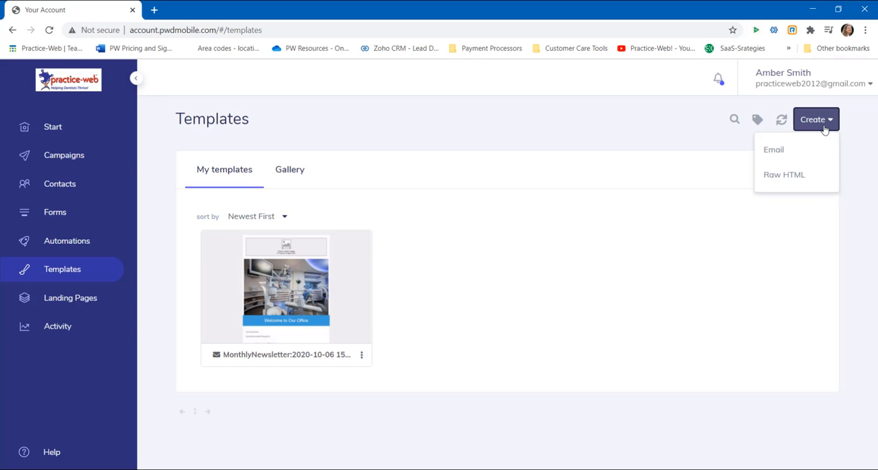
{"action": "left_click", "coordinate": [796, 153]}
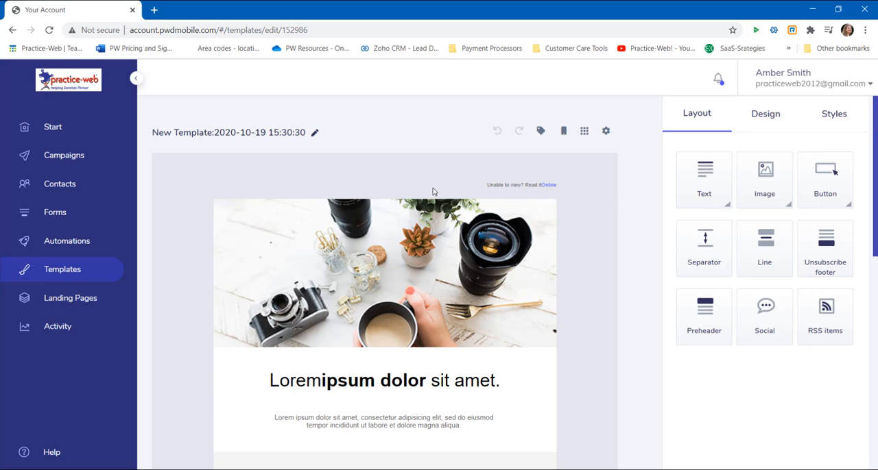
- Rename the new template "Monthly Newsletter"
{"action": "left_click", "coordinate": [267, 137]}
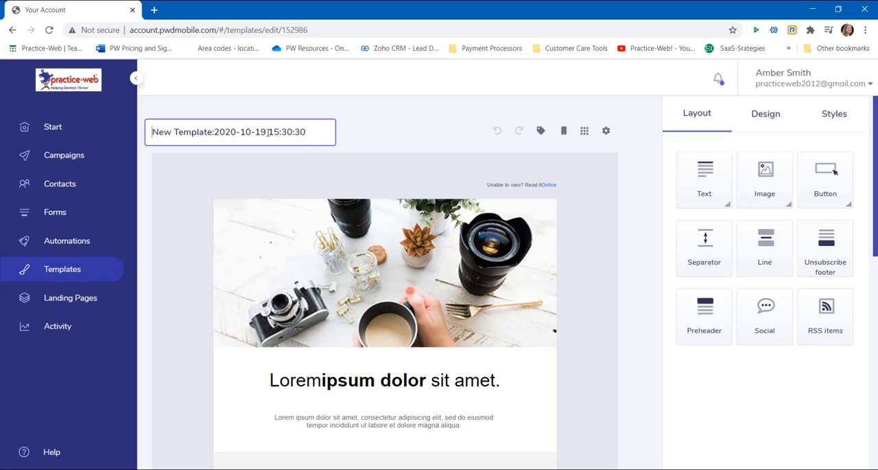
{"action": "left_click_drag", "start_coordinate": [307, 130], "coordinate": [144, 133]}
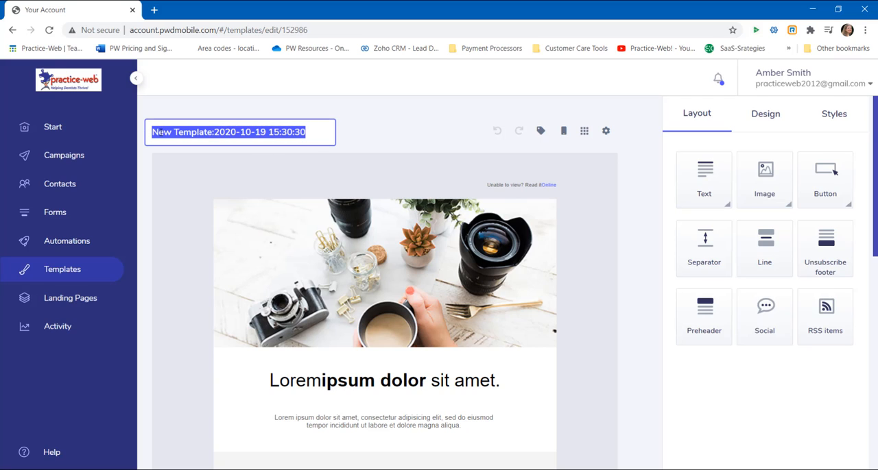
{"action": "type", "text": "M"}
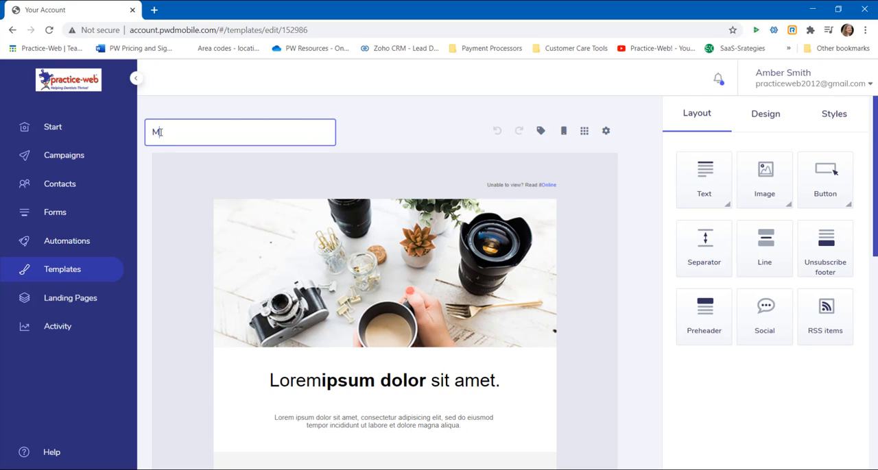
{"action": "type", "text": "onthly Newsletter"}
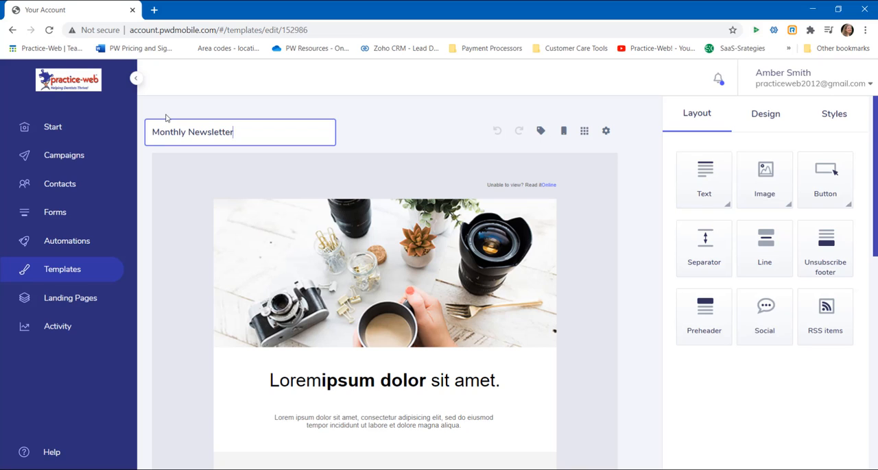
{"action": "left_click", "coordinate": [363, 178]}
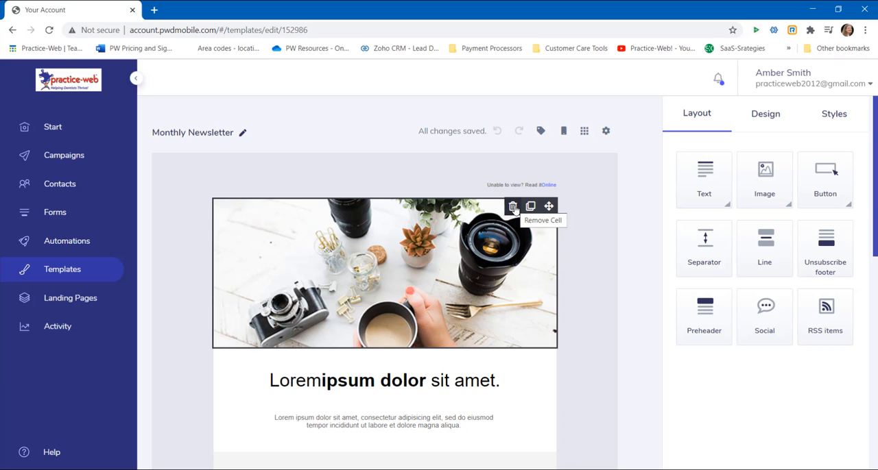
- Remove the template's header photo and place an empty single-image block above the main heading
{"action": "left_click", "coordinate": [513, 207]}
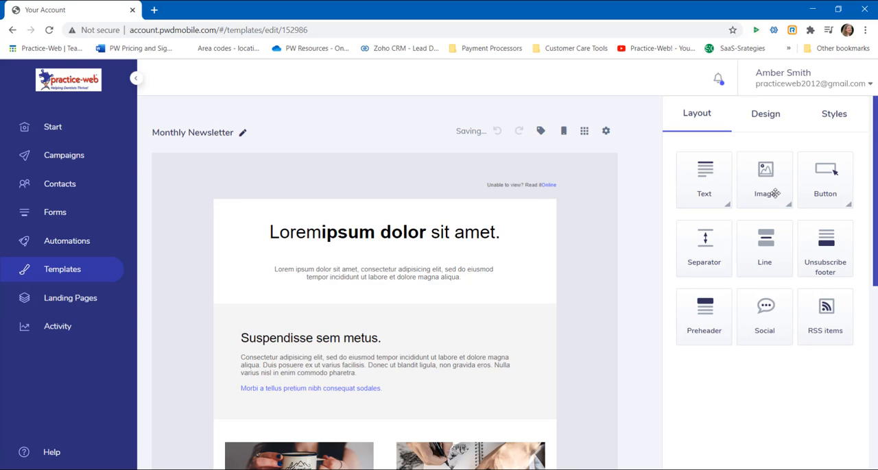
{"action": "left_click_drag", "start_coordinate": [774, 193], "coordinate": [452, 211]}
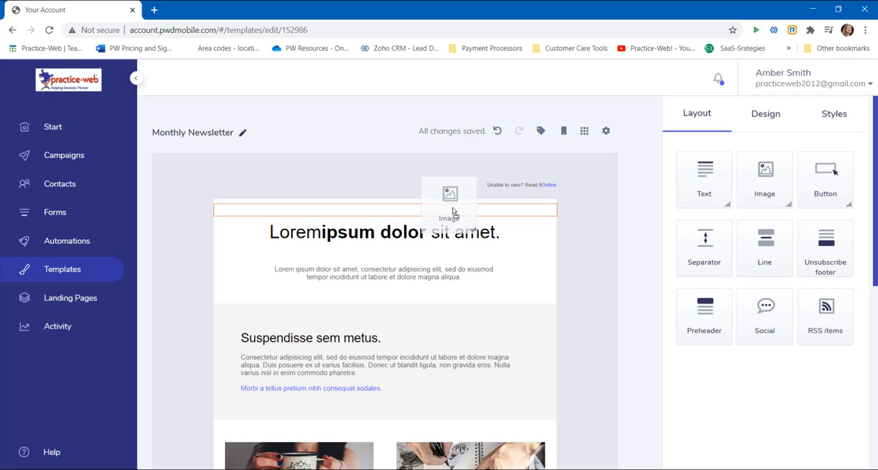
{"action": "left_click_drag", "start_coordinate": [451, 212], "coordinate": [452, 212]}
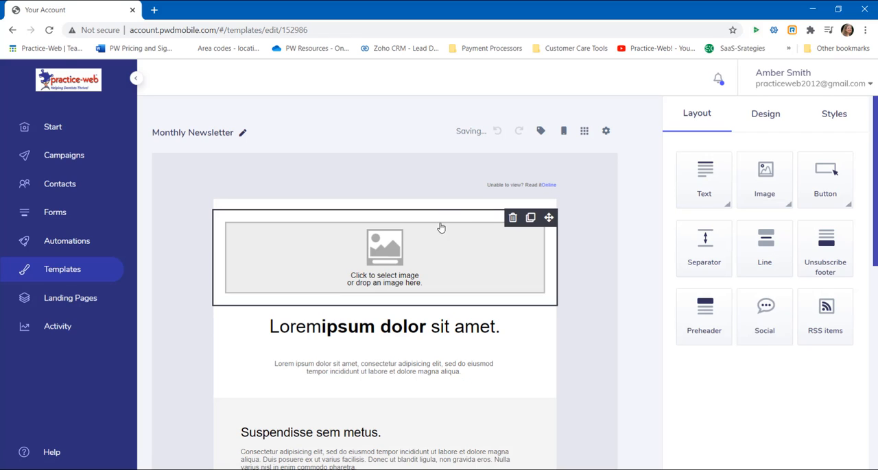
- Open the media library from the empty image block and upload Sonicare.jpg and Water_Pick.jpg
{"action": "left_click", "coordinate": [394, 261]}
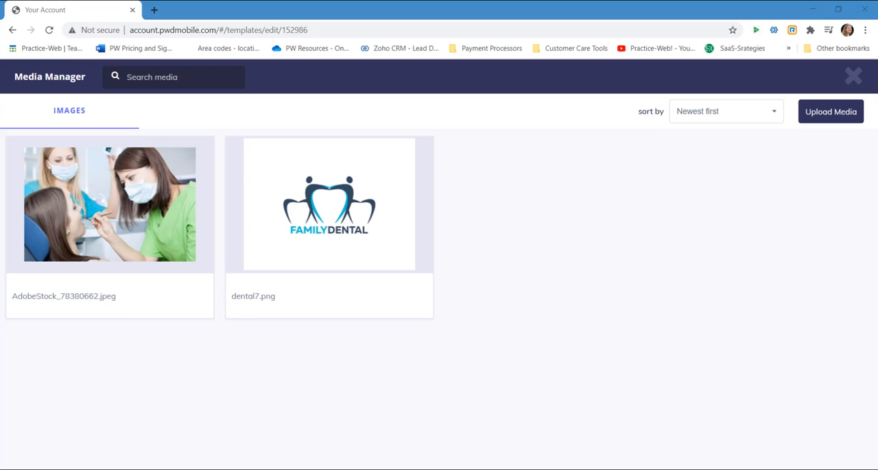
{"action": "left_click_drag", "start_coordinate": [877, 288], "coordinate": [534, 227]}
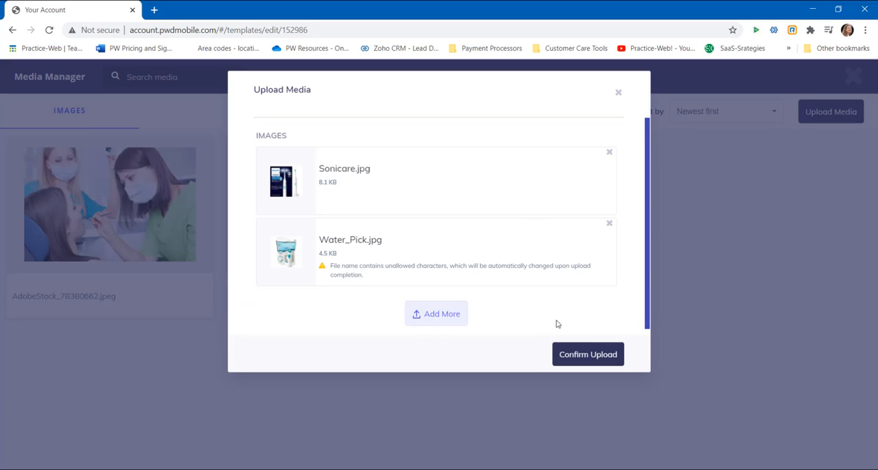
{"action": "left_click", "coordinate": [598, 361]}
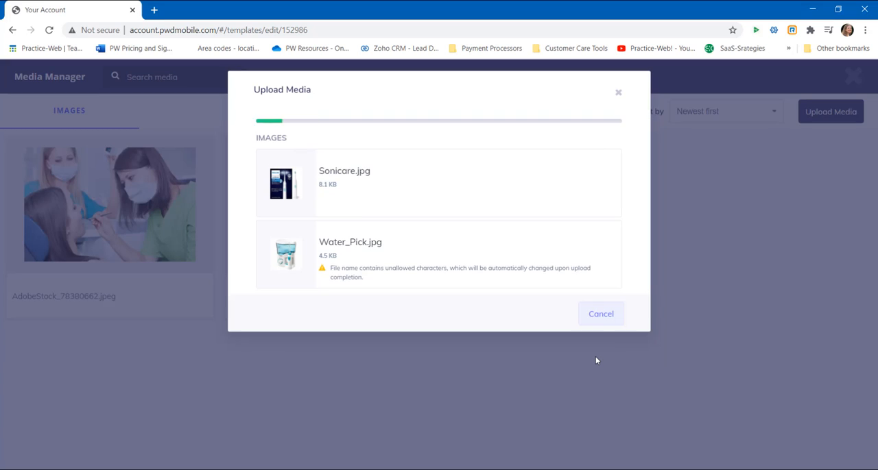
{"action": "left_click", "coordinate": [601, 316]}
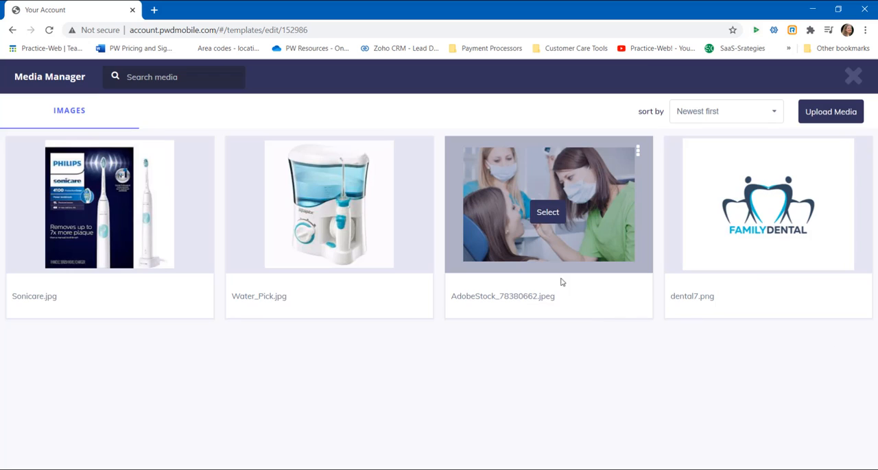
- Fill the image block with AdobeStock_78380662.jpeg and shrink it to a little over half the template's width
{"action": "left_click", "coordinate": [548, 212]}
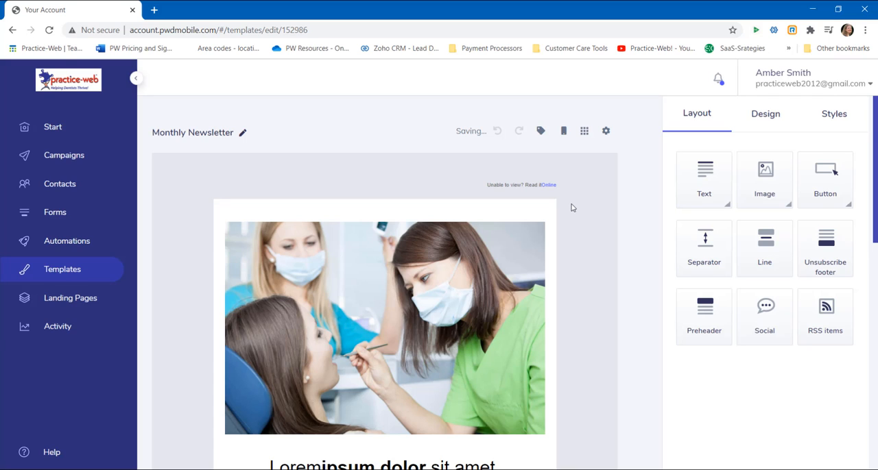
{"action": "left_click_drag", "start_coordinate": [268, 180], "coordinate": [274, 182]}
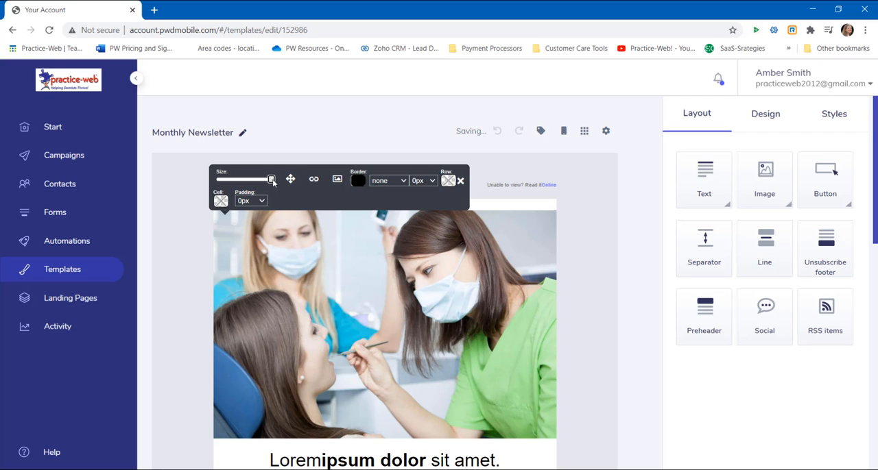
{"action": "left_click_drag", "start_coordinate": [272, 181], "coordinate": [250, 184]}
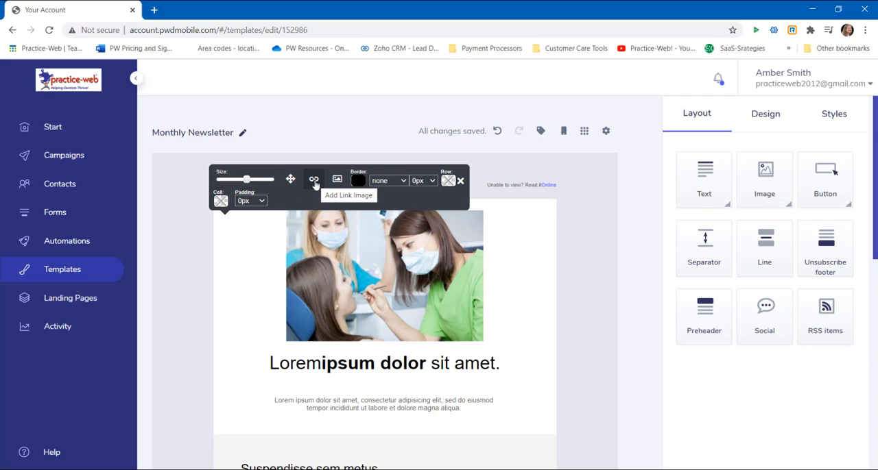
{"action": "left_click", "coordinate": [314, 182]}
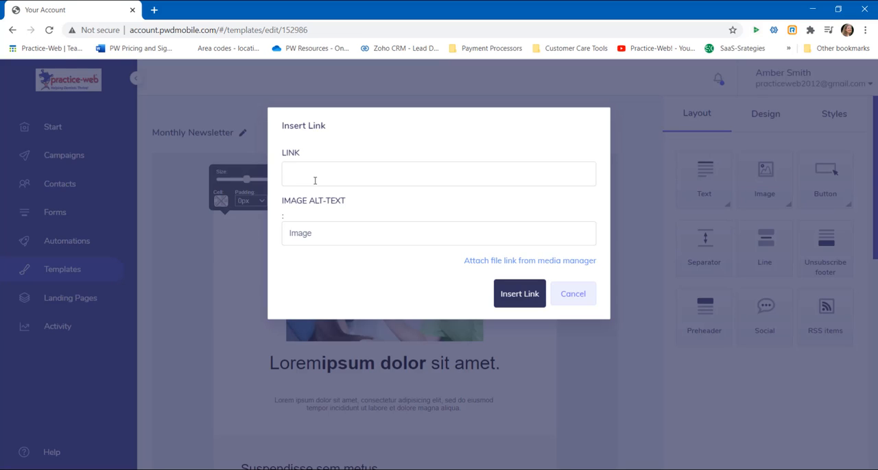
{"action": "left_click", "coordinate": [314, 180]}
{"action": "type", "text": "w"}
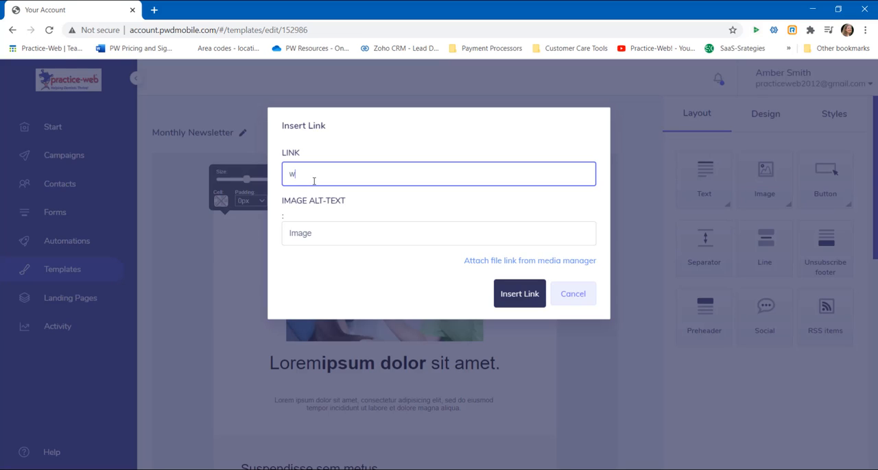
{"action": "type", "text": "ww.practice-web.com"}
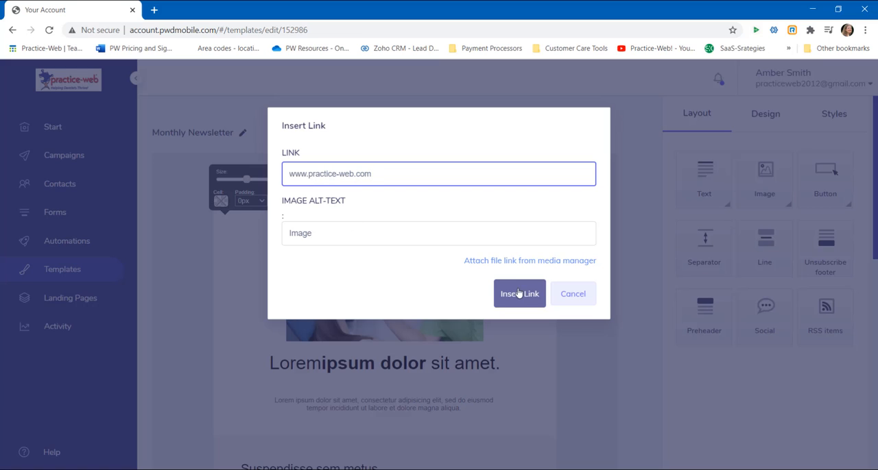
{"action": "left_click", "coordinate": [520, 296]}
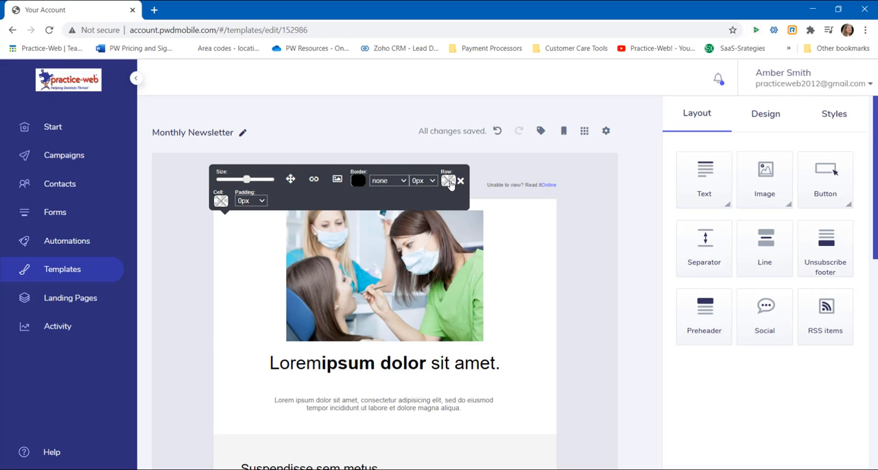
- Set the header image's row background to blue #0f82b1
{"action": "left_click", "coordinate": [448, 181]}
{"action": "left_click", "coordinate": [421, 268]}
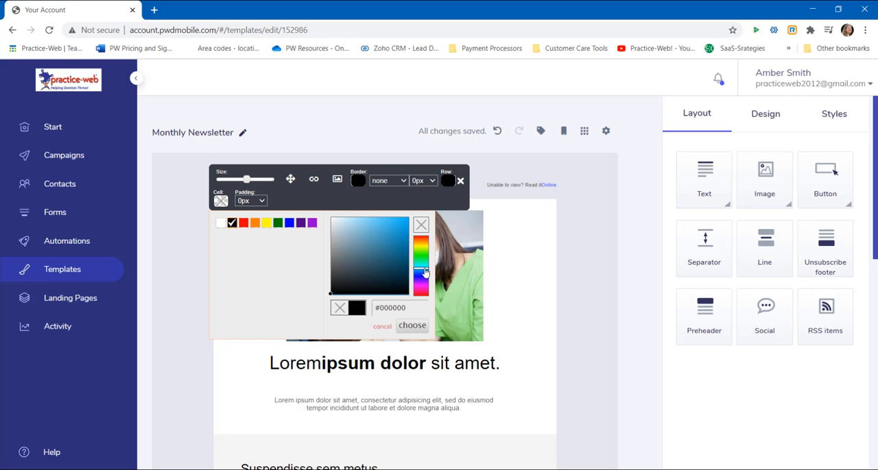
{"action": "left_click", "coordinate": [401, 240]}
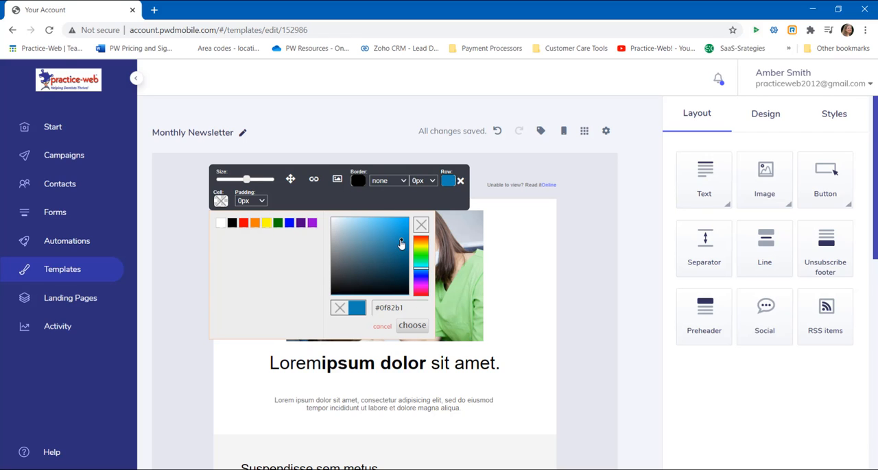
{"action": "left_click", "coordinate": [412, 326]}
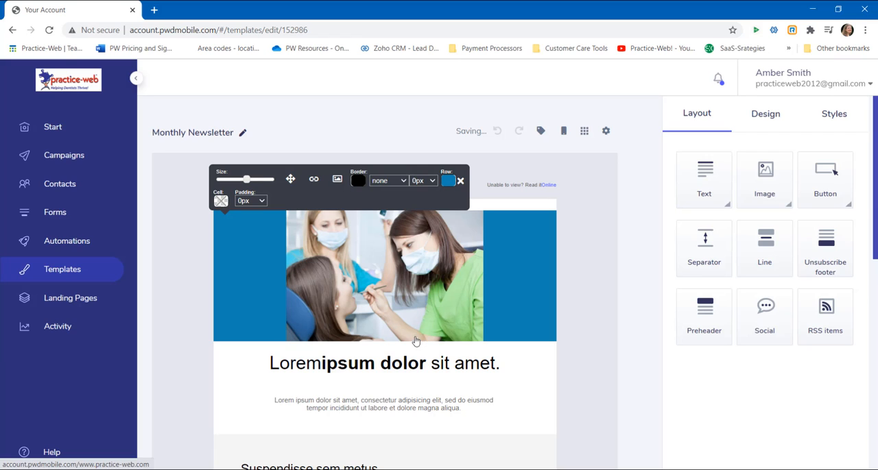
- Try several padding sizes for the header image, settle on 10px, and close the image settings
{"action": "left_click", "coordinate": [250, 200]}
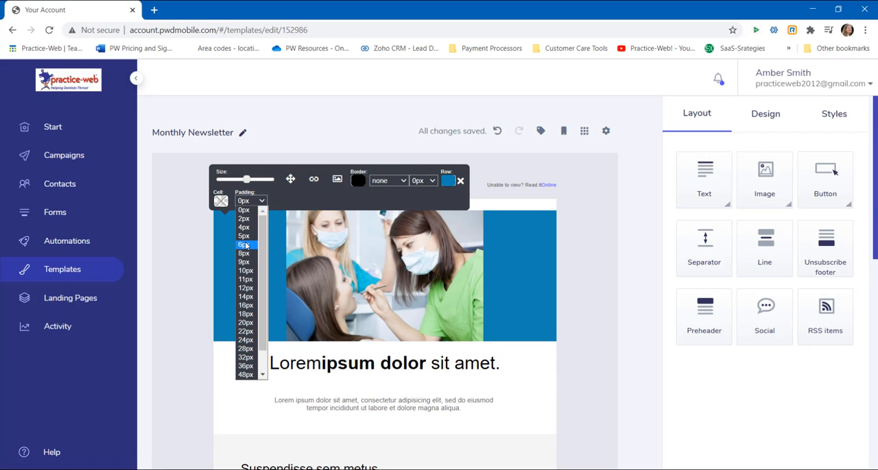
{"action": "left_click", "coordinate": [244, 240]}
{"action": "left_click", "coordinate": [262, 201]}
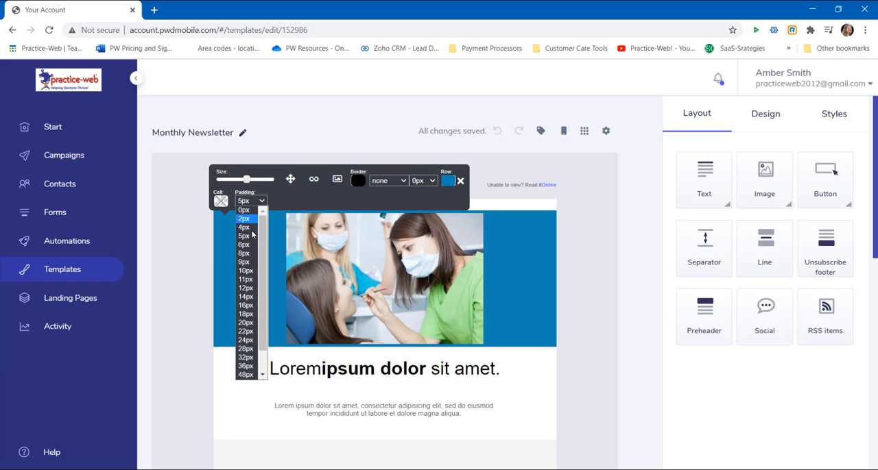
{"action": "left_click", "coordinate": [247, 255]}
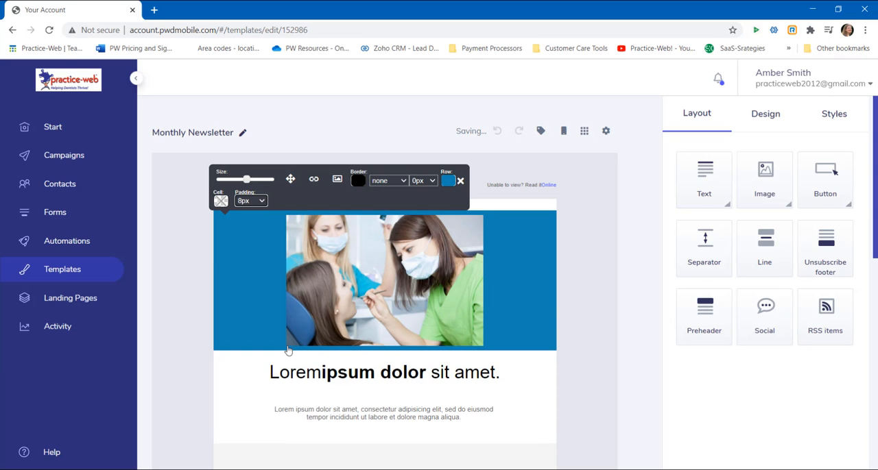
{"action": "left_click", "coordinate": [263, 201]}
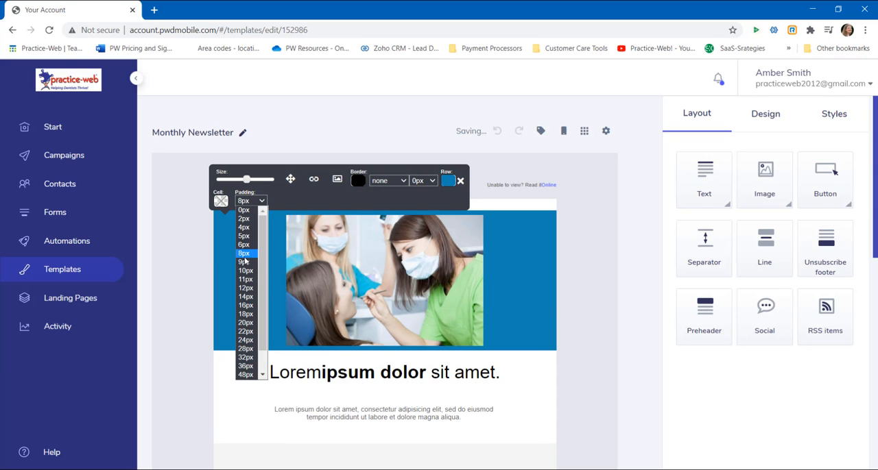
{"action": "left_click", "coordinate": [245, 272]}
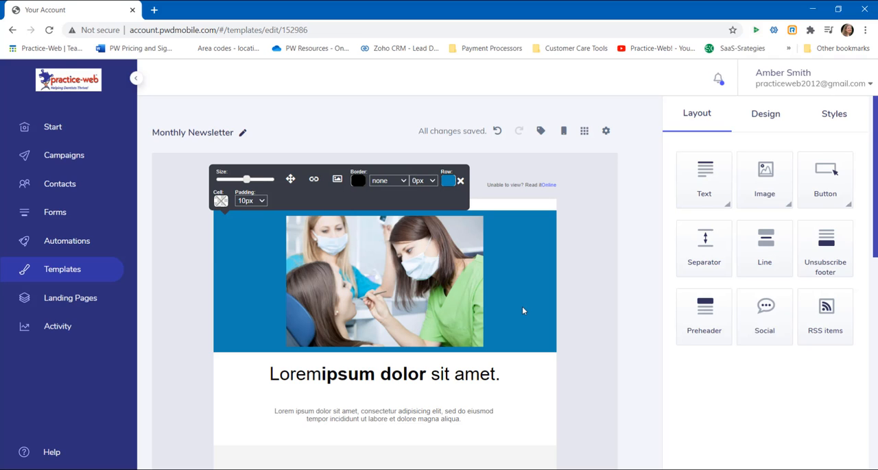
{"action": "scroll", "coordinate": [522, 311], "scroll_direction": "down", "scroll_amount": 1}
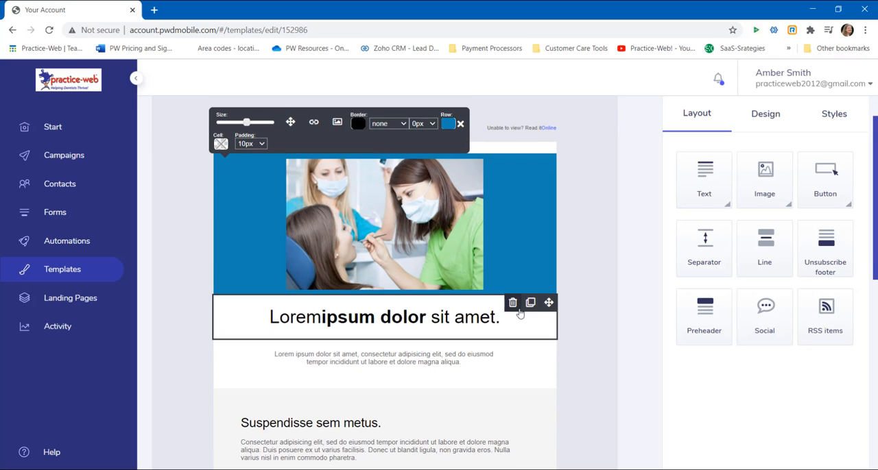
{"action": "left_click", "coordinate": [460, 125]}
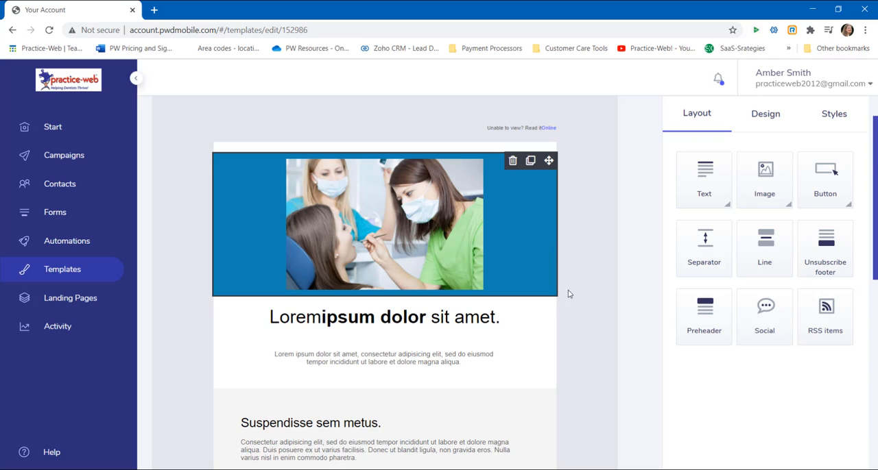
- Insert a two-column text block between the main heading and the paragraph below it
{"action": "scroll", "coordinate": [576, 302], "scroll_direction": "down", "scroll_amount": 1}
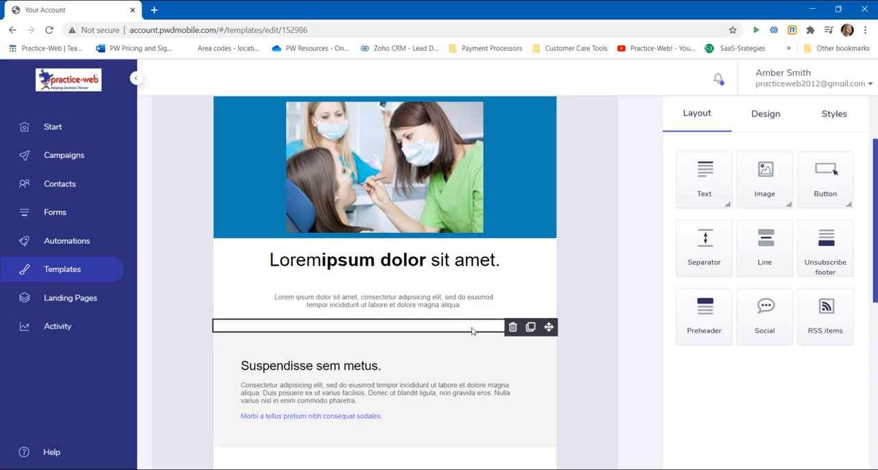
{"action": "left_click", "coordinate": [729, 210]}
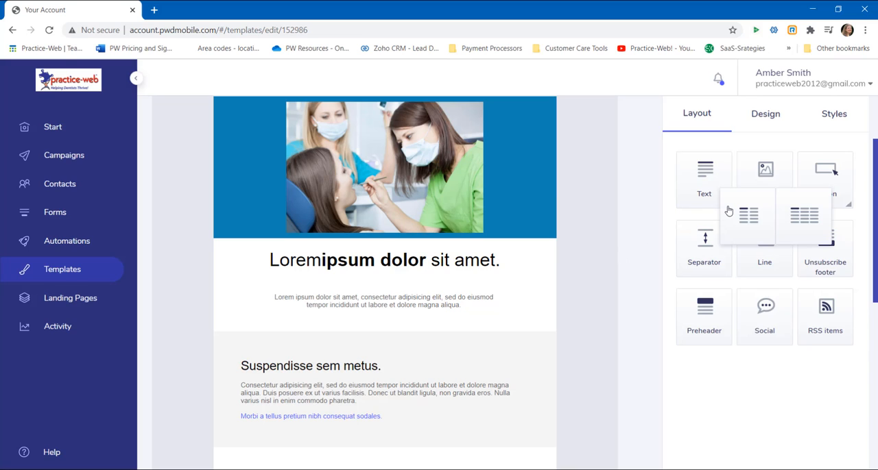
{"action": "left_click_drag", "start_coordinate": [729, 210], "coordinate": [500, 283]}
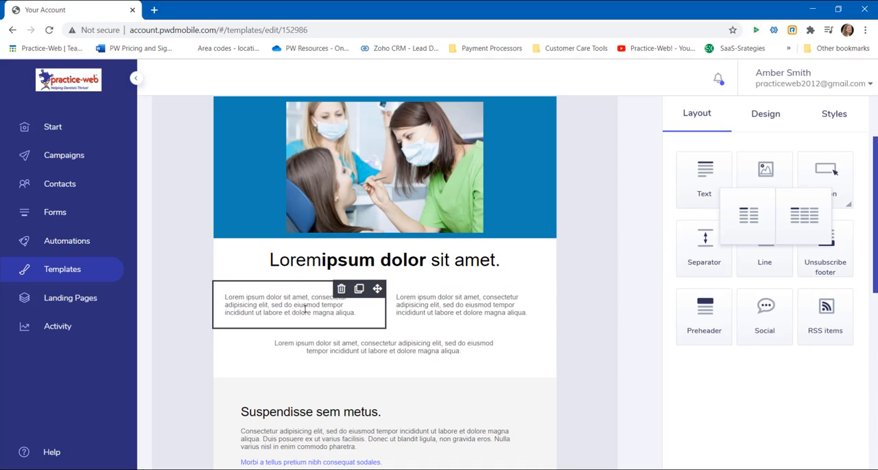
- Set the template's general text font to Times
{"action": "left_click", "coordinate": [519, 319]}
{"action": "left_click", "coordinate": [834, 113]}
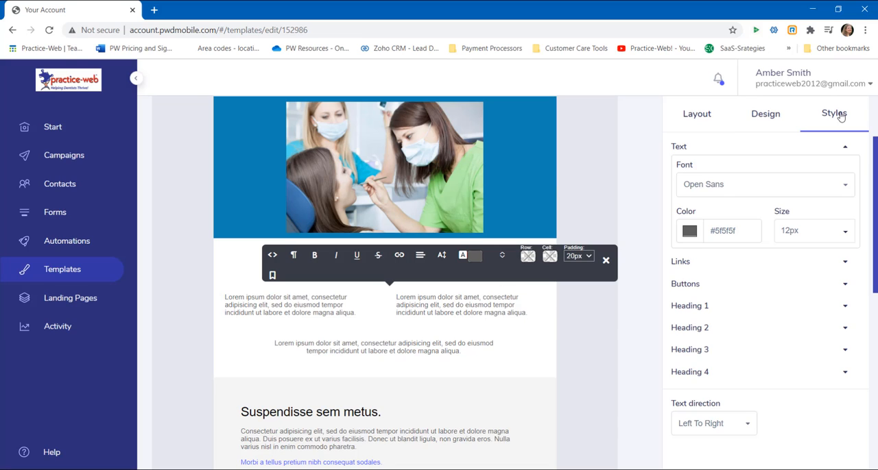
{"action": "left_click", "coordinate": [845, 186]}
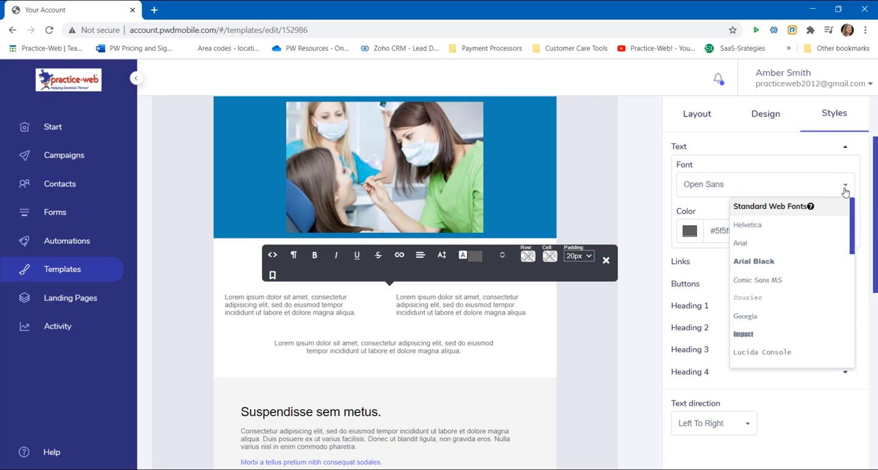
{"action": "left_click_drag", "start_coordinate": [854, 215], "coordinate": [854, 284]}
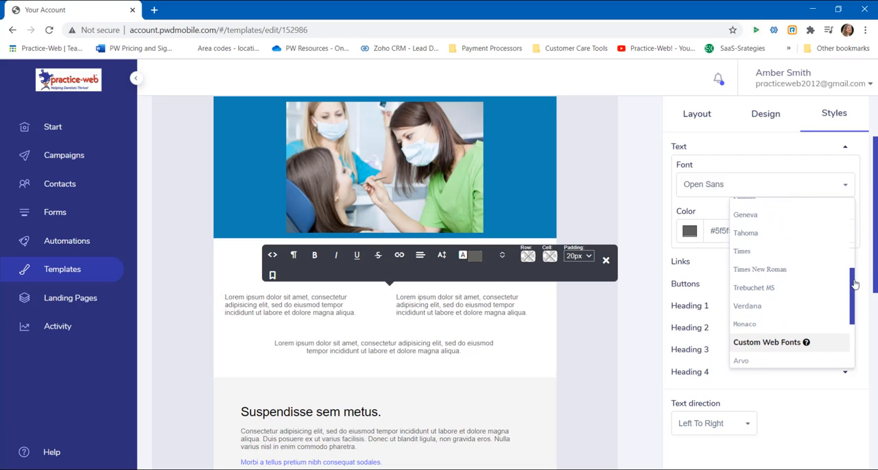
{"action": "left_click", "coordinate": [743, 251]}
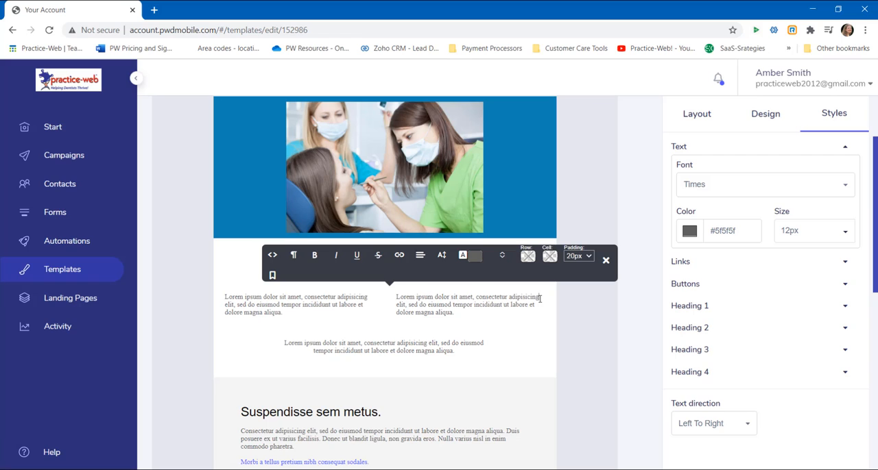
- Color the first line of the second text column blue
{"action": "left_click_drag", "start_coordinate": [540, 299], "coordinate": [395, 297]}
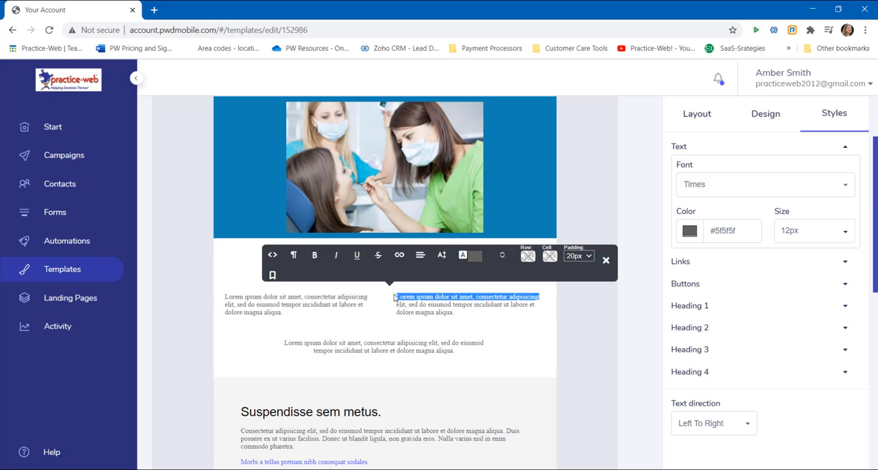
{"action": "left_click", "coordinate": [474, 255]}
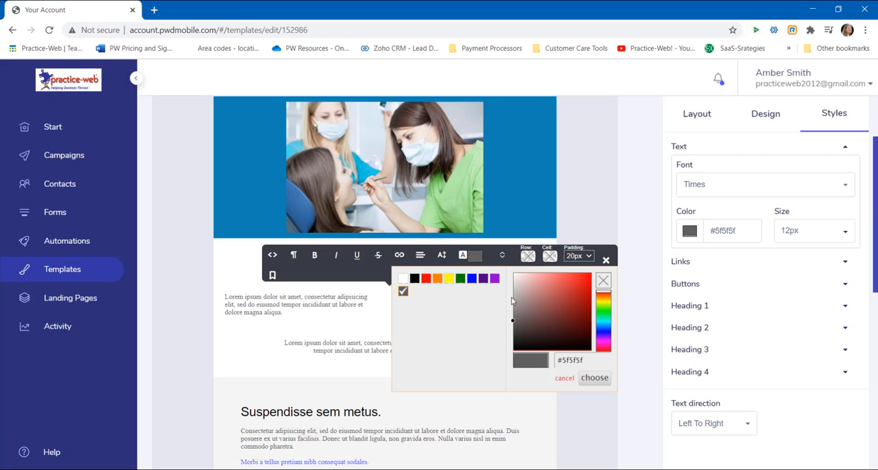
{"action": "left_click", "coordinate": [603, 323]}
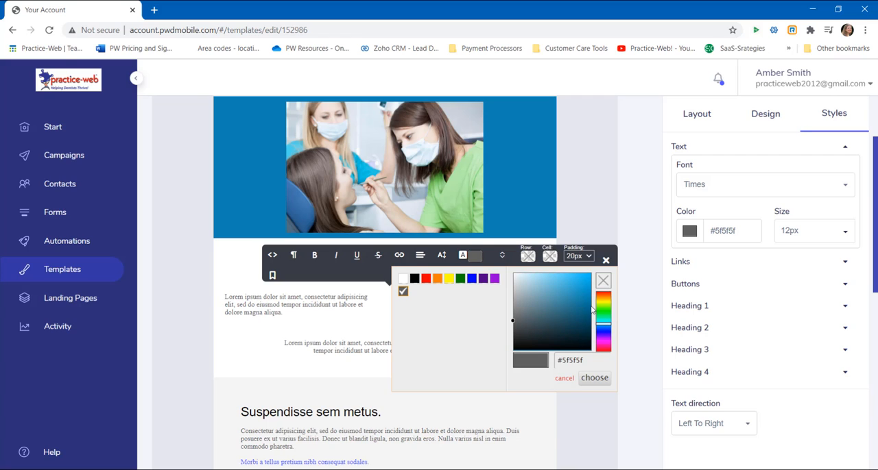
{"action": "left_click", "coordinate": [587, 296]}
{"action": "left_click", "coordinate": [594, 377]}
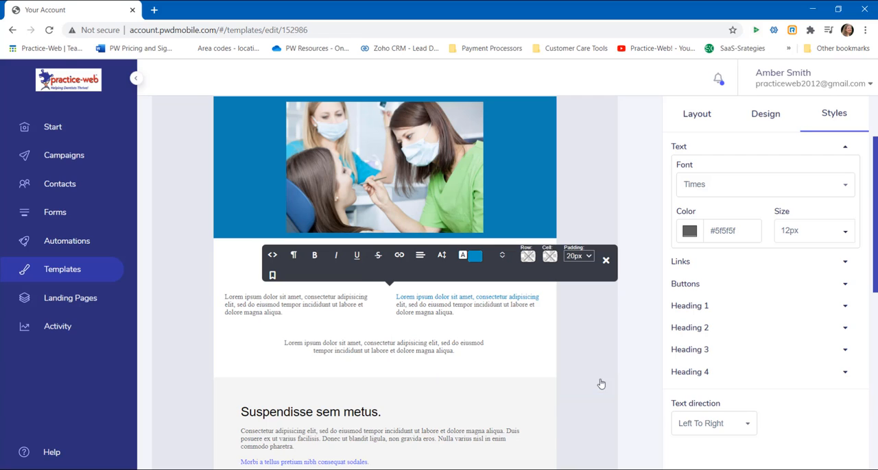
- Enlarge the blue text in the second column and close the text editor
{"action": "left_click_drag", "start_coordinate": [540, 297], "coordinate": [428, 296]}
{"action": "left_click_drag", "start_coordinate": [428, 297], "coordinate": [398, 297]}
{"action": "left_click", "coordinate": [447, 308]}
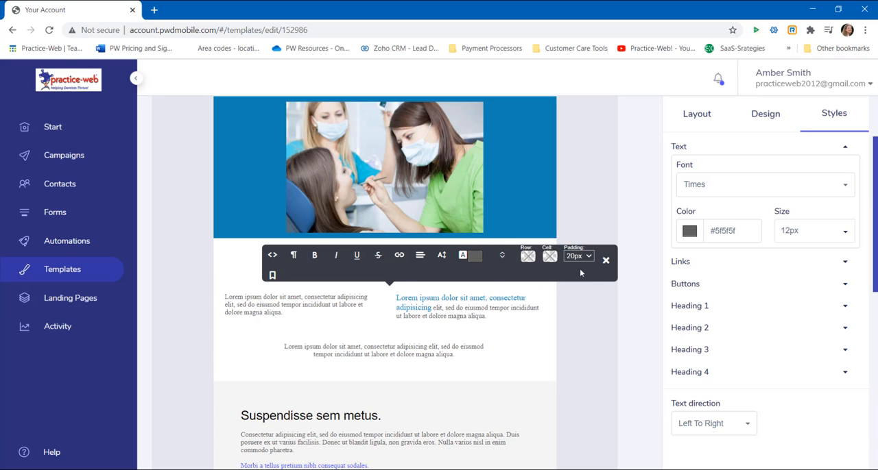
{"action": "left_click", "coordinate": [607, 262]}
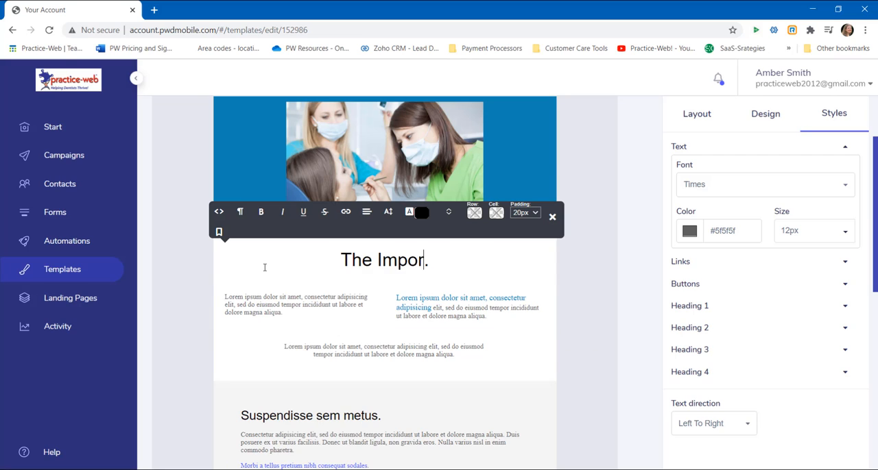
- Replace the main heading's text with "The Importance of Good Dental Hygiene."
{"action": "type", "text": "tance of Go"}
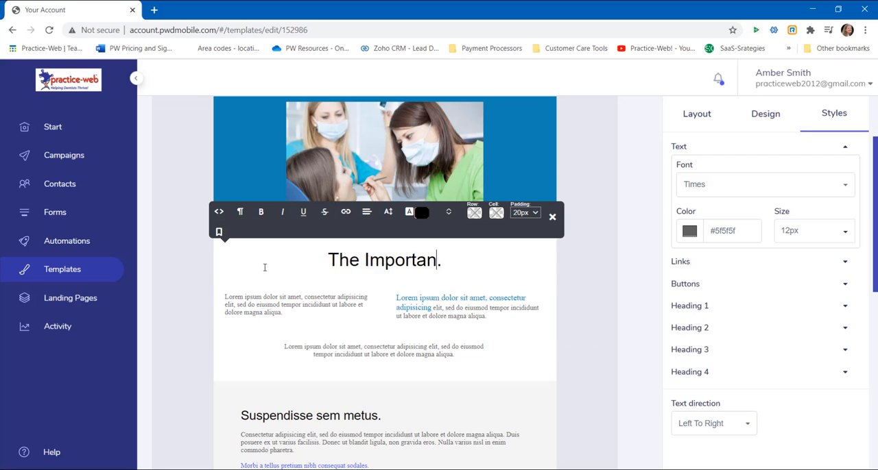
{"action": "type", "text": "od Dental Hy"}
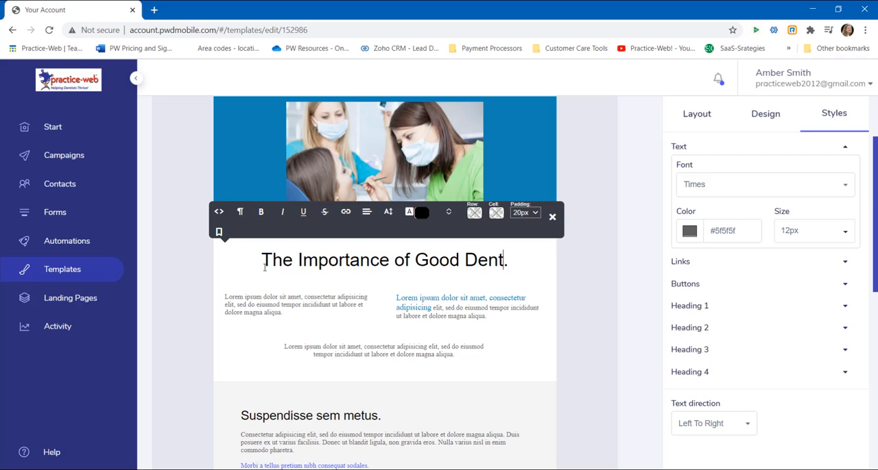
{"action": "type", "text": "giene"}
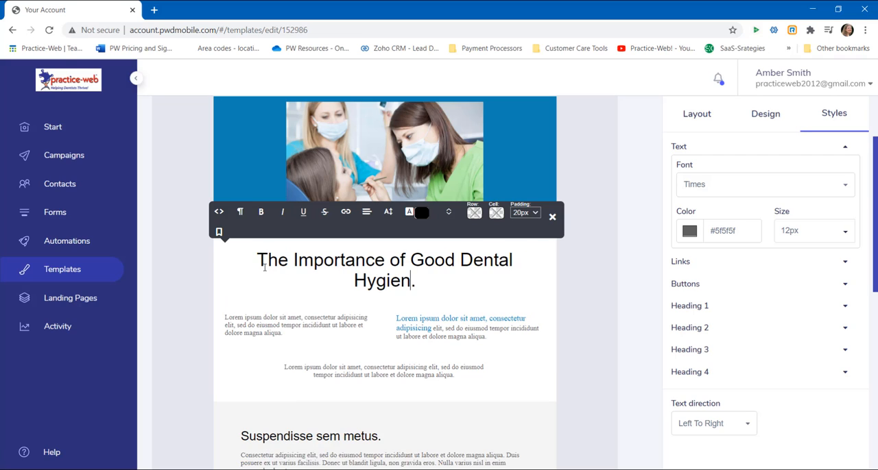
- Delete the two-column text block and paste the copied dental care article over the paragraph below the heading
{"action": "left_click", "coordinate": [513, 310]}
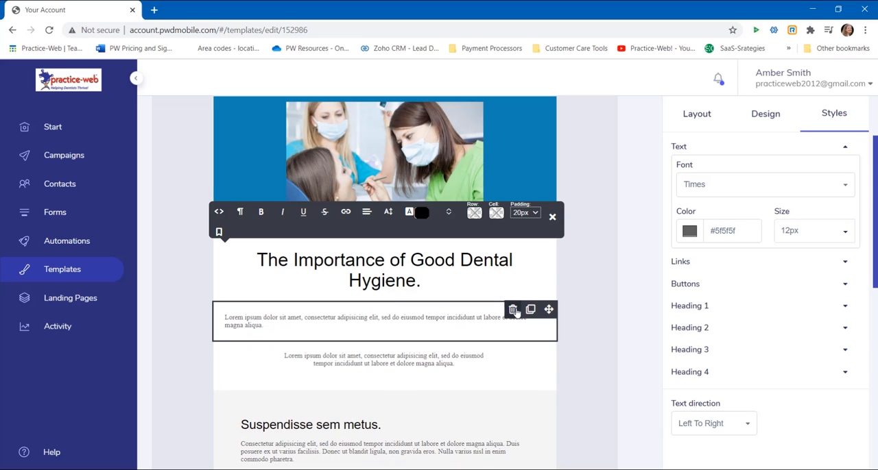
{"action": "left_click", "coordinate": [513, 310]}
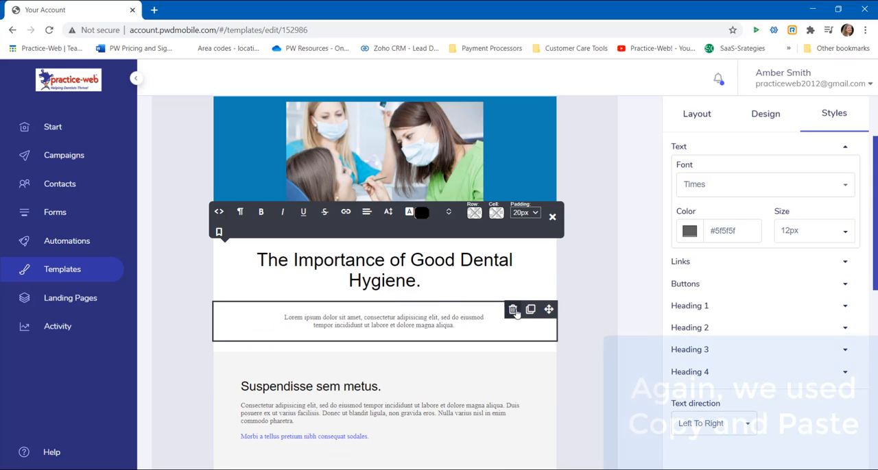
{"action": "type", "text": "Taking good care of your mouth and teeth throughout your life can help prevent both dental and medical problems. You can do this by brushing and flossing every day and seeing your dentist regularly. Having a healthy mouth, teeth, and gums can also have overall health benefits. Systemic diseases such as diabetes and heart disease are improved with better dental health. Here's how to keep your mouth and teeth healthy: Brush your teeth twice a day with a fluoride toothpaste Clean between your teeth every day with floss or another type of between-the-teeth cleaner Snack smart - limit sugary snacks Don't smoke or chew tobacco See your dentist or oral health professional regularly Please call our office today to schedule your routine checkup! You may qualify for FREE exam and cleanings with your dental insurance.  Call TODAY!"}
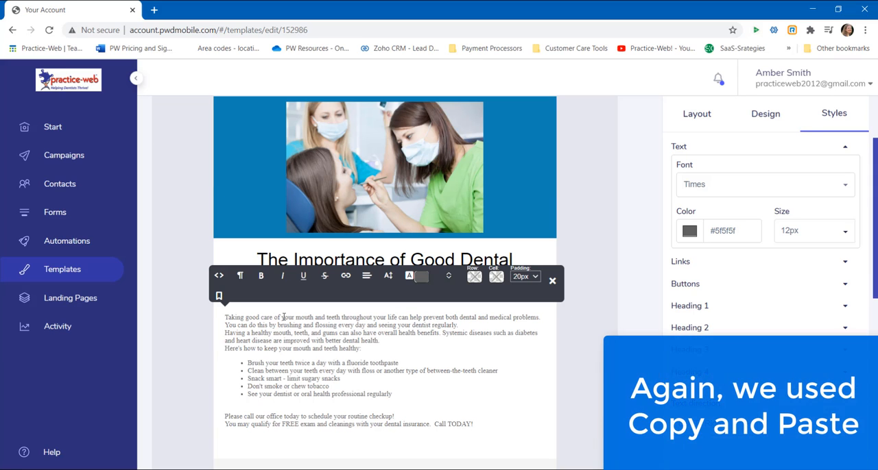
- Set the font size of the whole pasted article to 14px
{"action": "left_click_drag", "start_coordinate": [474, 425], "coordinate": [222, 320]}
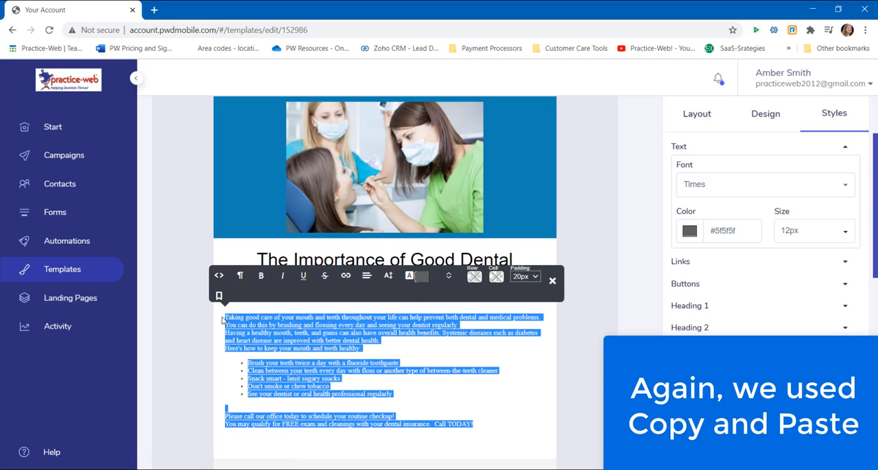
{"action": "left_click", "coordinate": [388, 275]}
{"action": "scroll", "coordinate": [405, 219], "scroll_direction": "down", "scroll_amount": 2}
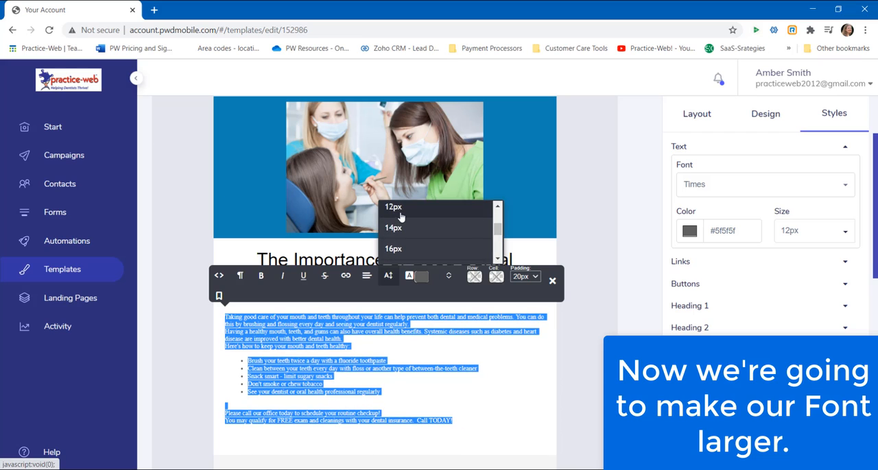
{"action": "left_click", "coordinate": [396, 229]}
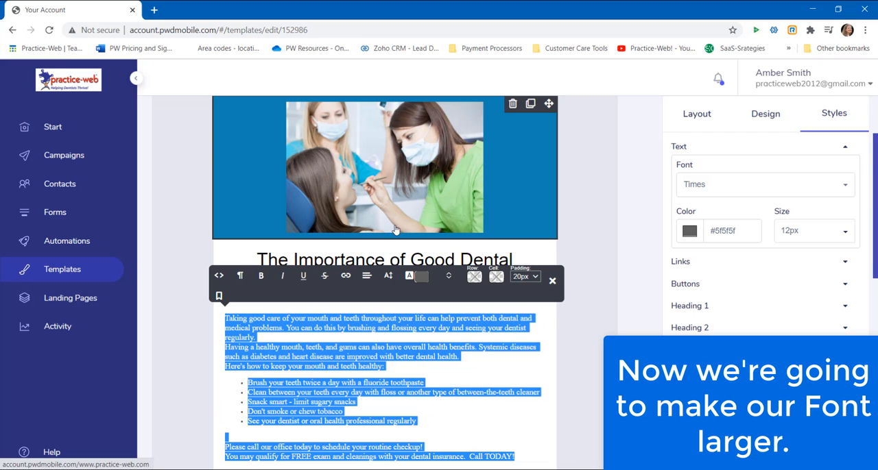
{"action": "left_click", "coordinate": [459, 412]}
- Color the sentence "You may qualify for FREE exam and cleanings with your dental insurance." dark red
{"action": "scroll", "coordinate": [459, 412], "scroll_direction": "down", "scroll_amount": 1}
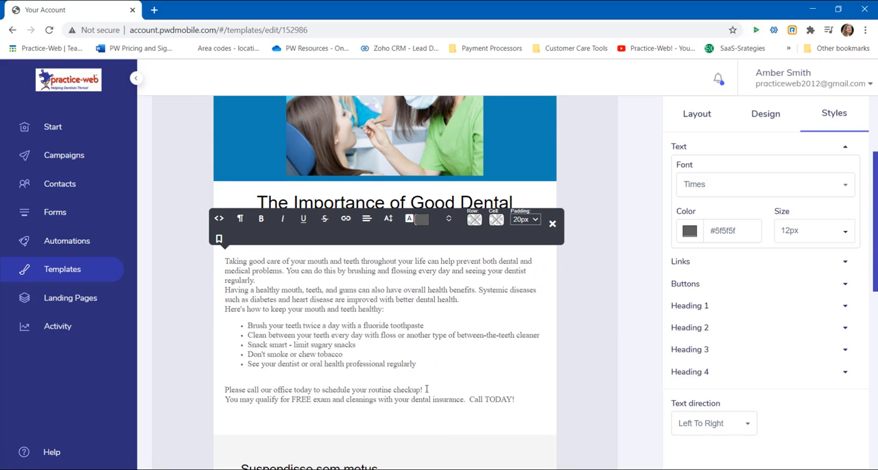
{"action": "left_click_drag", "start_coordinate": [225, 399], "coordinate": [467, 402]}
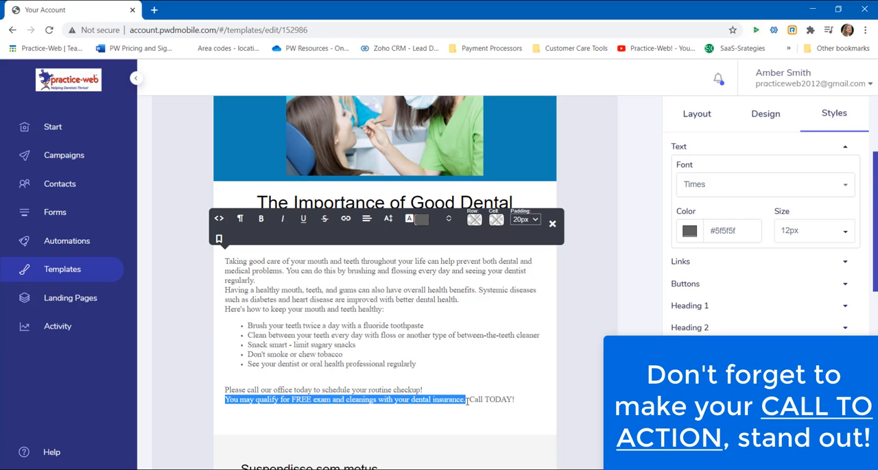
{"action": "left_click", "coordinate": [418, 219]}
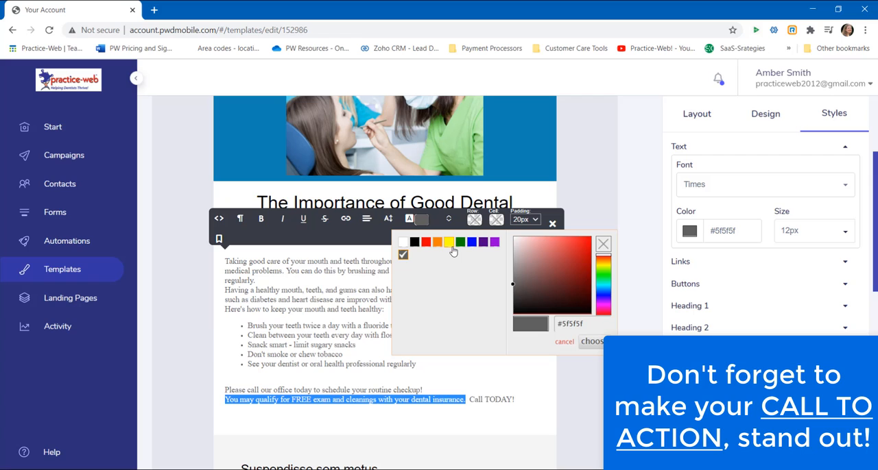
{"action": "left_click", "coordinate": [587, 278]}
{"action": "left_click", "coordinate": [590, 342]}
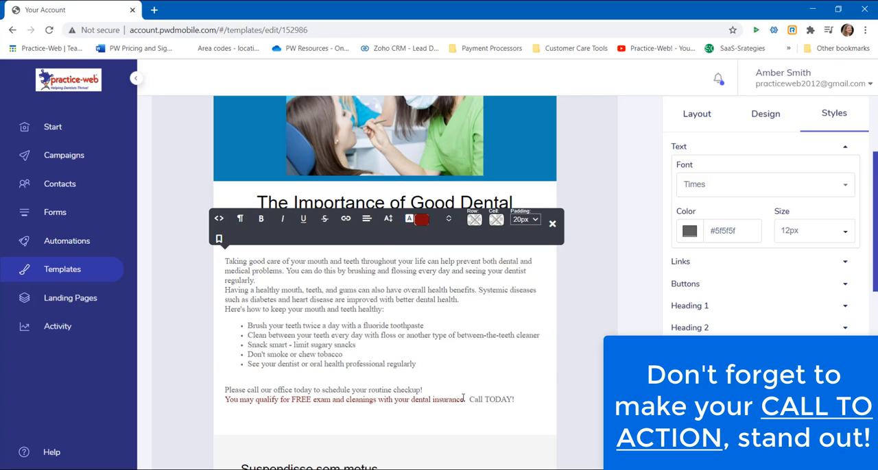
- Make the article's last line, from "You may qualify for FREE exam" through "Call TODAY!", bold
{"action": "left_click_drag", "start_coordinate": [466, 400], "coordinate": [225, 400]}
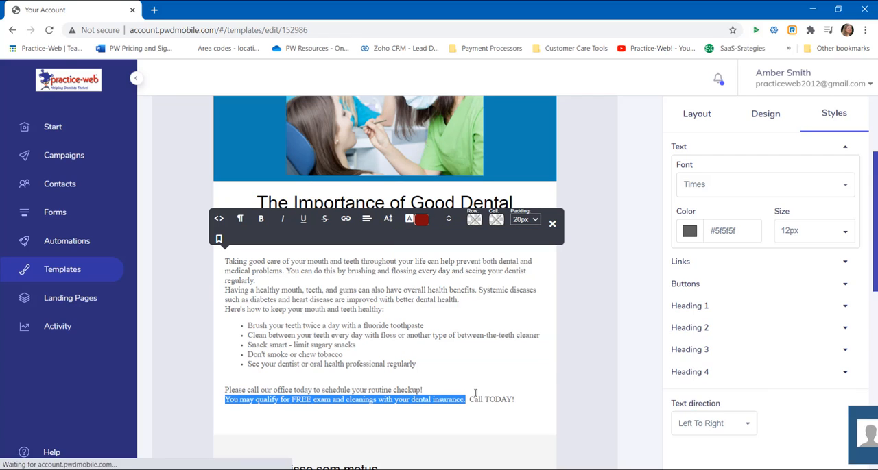
{"action": "left_click_drag", "start_coordinate": [521, 400], "coordinate": [221, 406]}
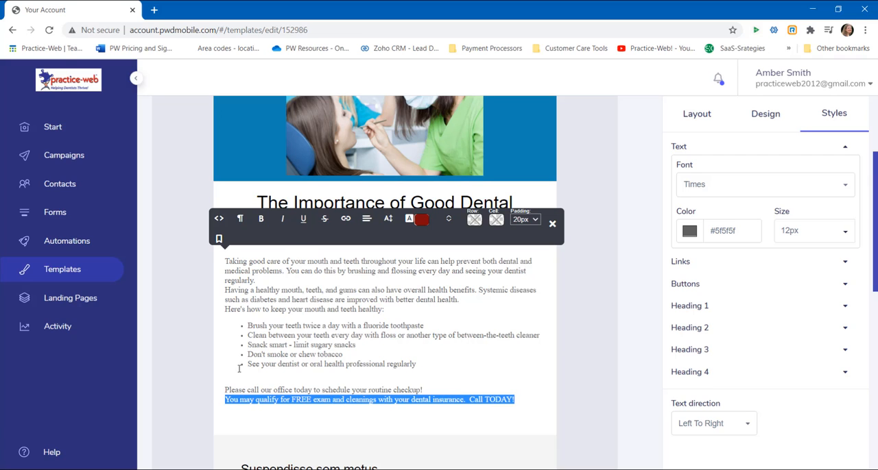
{"action": "left_click", "coordinate": [261, 218]}
{"action": "left_click", "coordinate": [444, 381]}
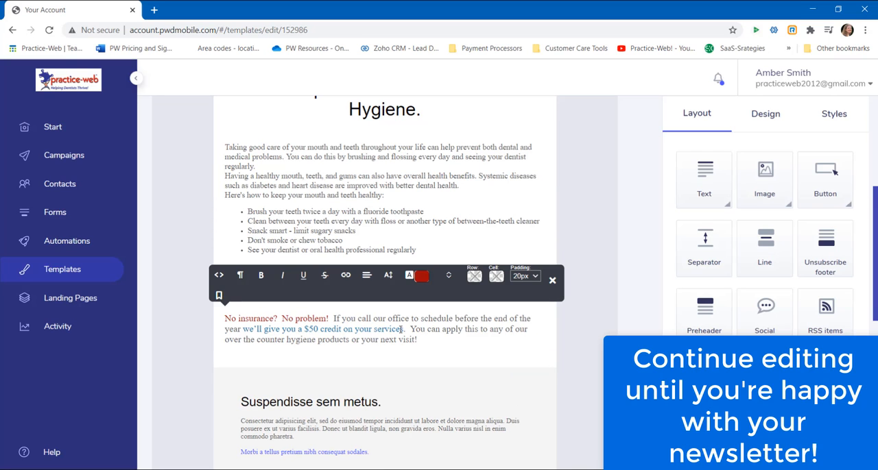
- Recolor the phrase "we'll give you a $50 credit on your service" from the saved dark red swatch and look over the newsletter
{"action": "left_click_drag", "start_coordinate": [401, 329], "coordinate": [242, 330]}
{"action": "left_click", "coordinate": [421, 276]}
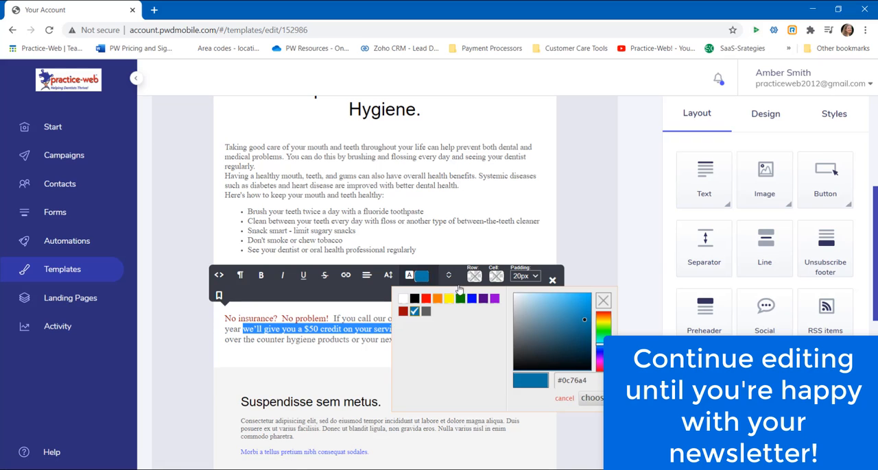
{"action": "left_click", "coordinate": [403, 312]}
{"action": "left_click", "coordinate": [592, 401]}
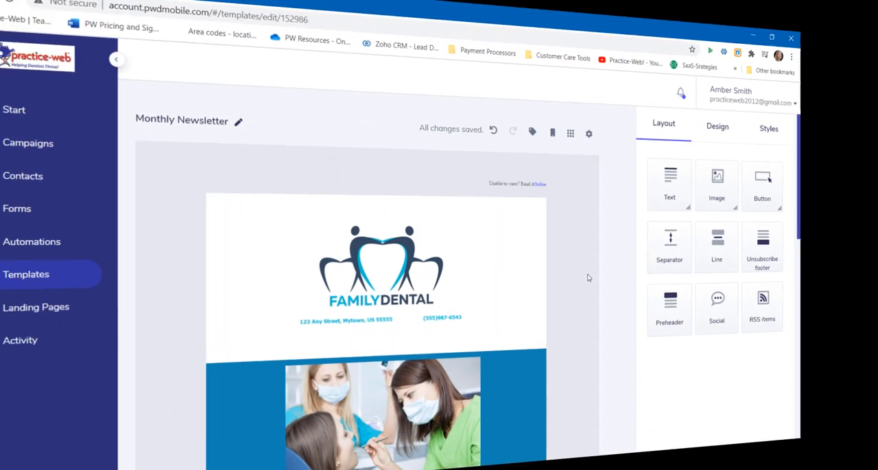
{"action": "scroll", "coordinate": [613, 281], "scroll_direction": "down", "scroll_amount": 3}
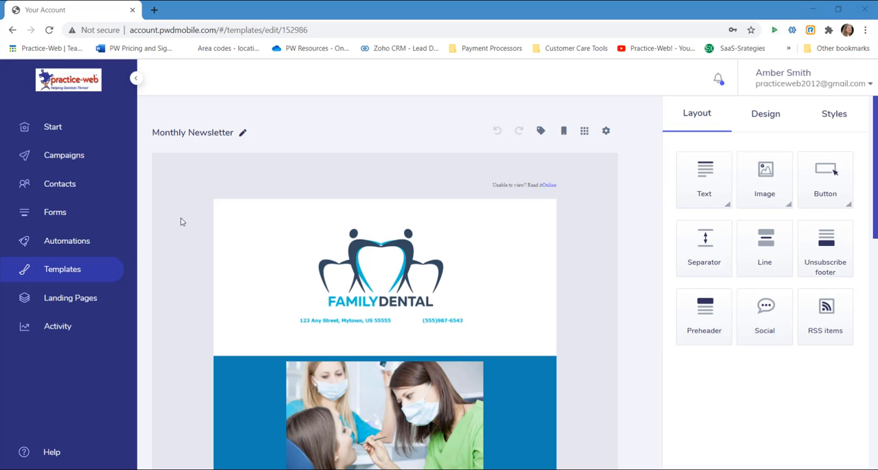
- Leave the template editor and open the Activity report to review the account's overall activity graph and e-mail statistics
{"action": "left_click", "coordinate": [71, 271]}
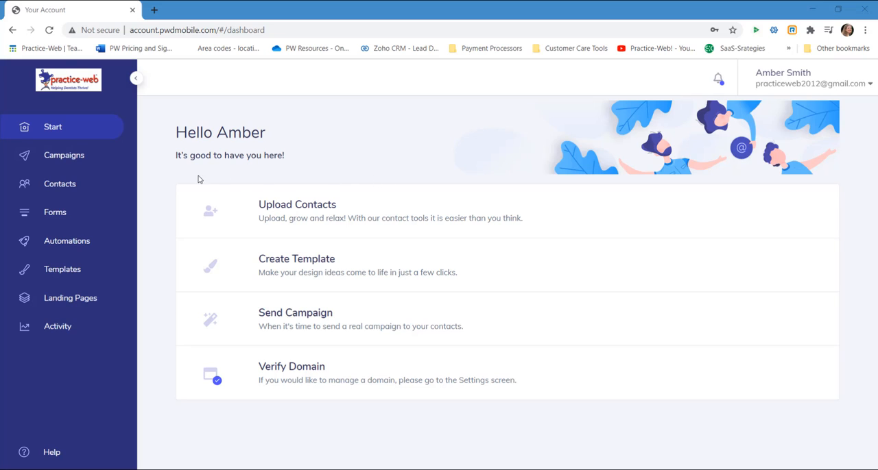
{"action": "left_click", "coordinate": [63, 334]}
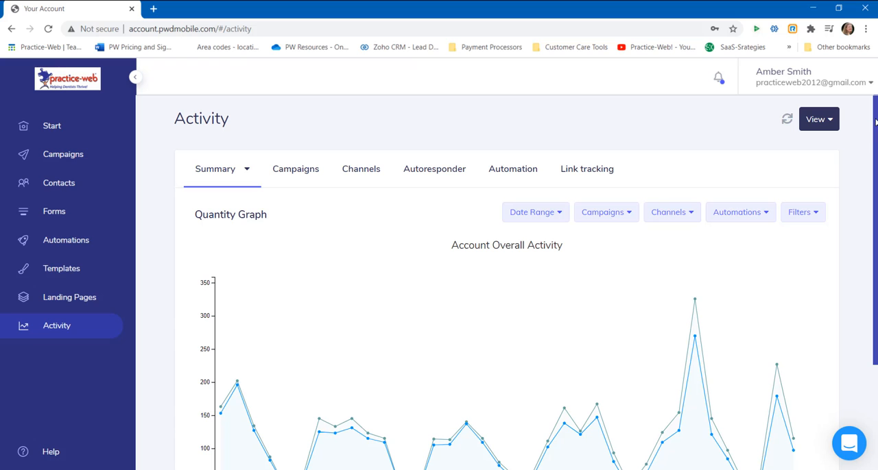
{"action": "left_click_drag", "start_coordinate": [875, 122], "coordinate": [875, 230]}
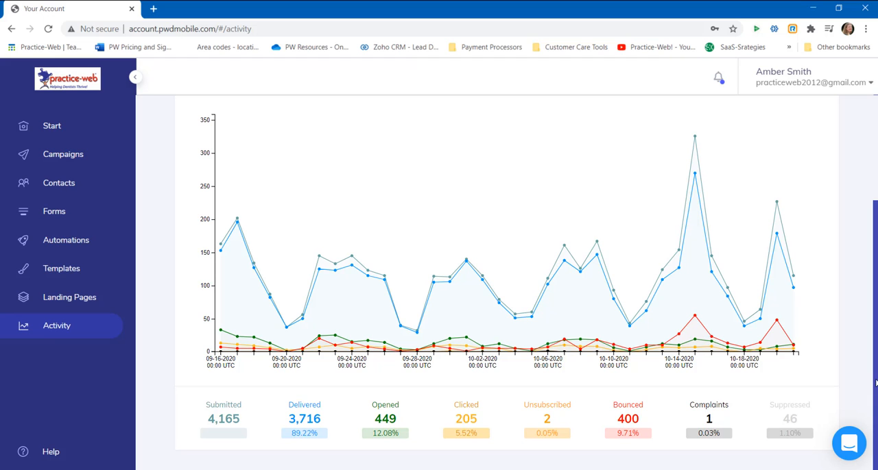
{"action": "scroll", "coordinate": [875, 384], "scroll_direction": "up", "scroll_amount": 3}
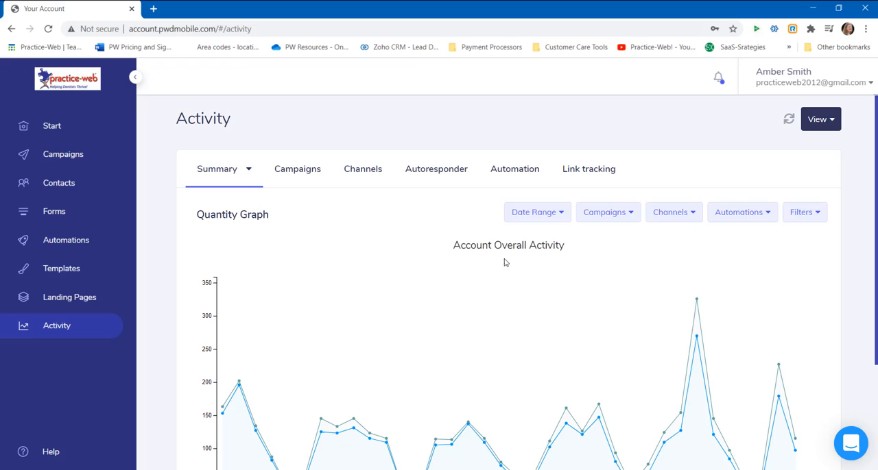
- Open the campaign activity report for "October Is National Dental Hygiene Month-" and examine its graph, delivery statistics and e-mail log
{"action": "left_click", "coordinate": [304, 172]}
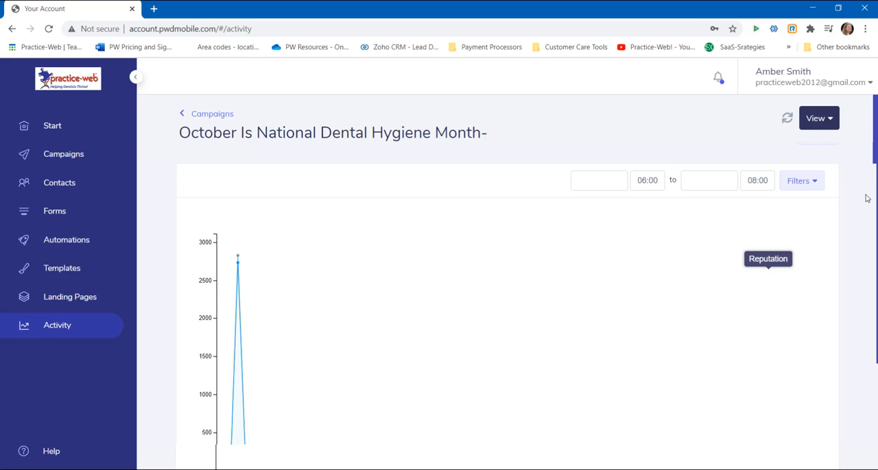
{"action": "scroll", "coordinate": [872, 201], "scroll_direction": "down", "scroll_amount": 3}
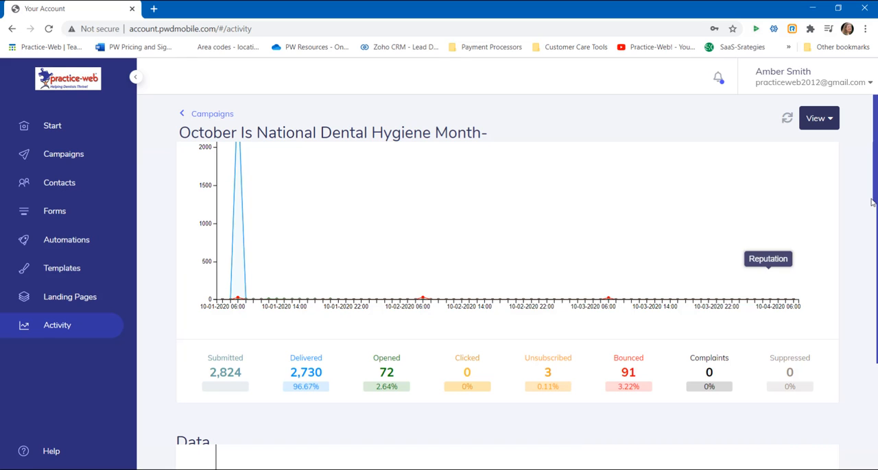
{"action": "scroll", "coordinate": [872, 203], "scroll_direction": "down", "scroll_amount": 10}
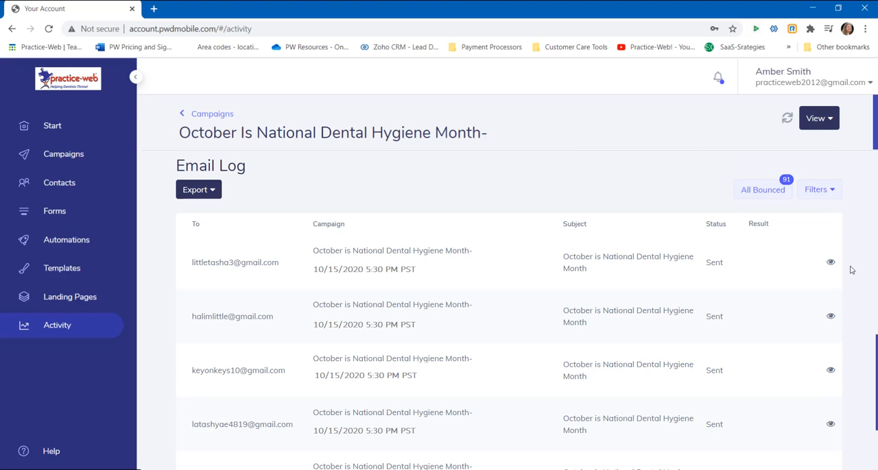
- Filter the Email Log to only Opened, Clicked and Bounced messages, and open the log's export history
{"action": "left_click", "coordinate": [817, 192]}
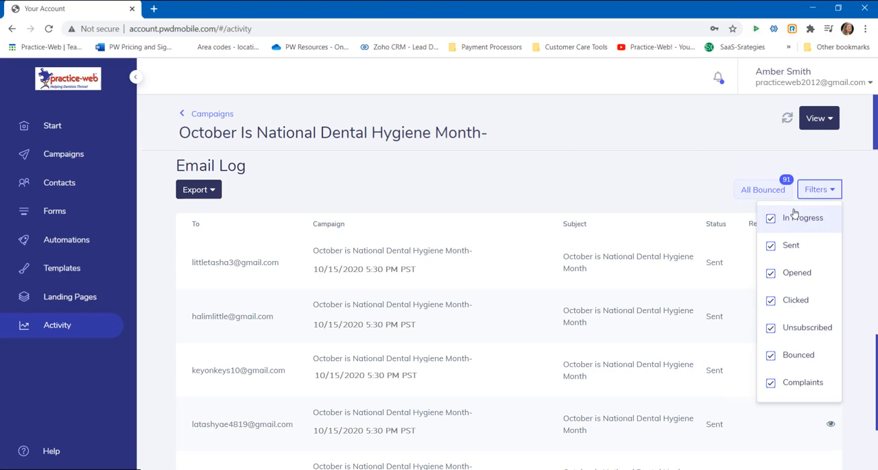
{"action": "left_click", "coordinate": [773, 222]}
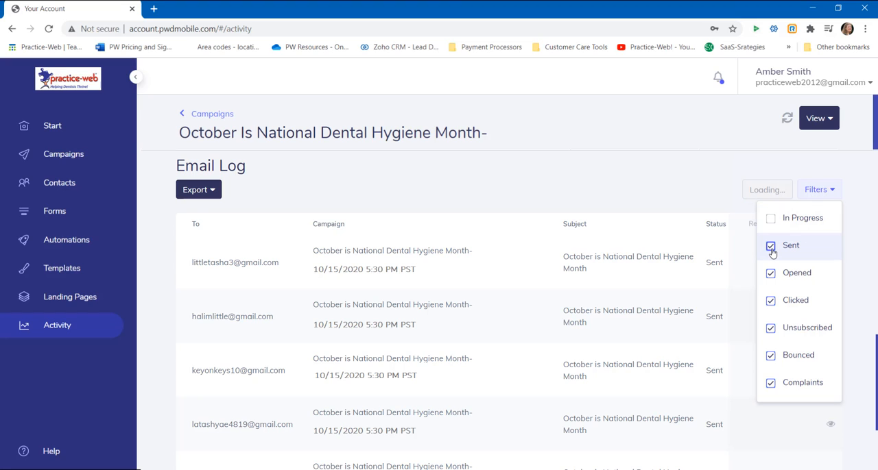
{"action": "left_click", "coordinate": [771, 246]}
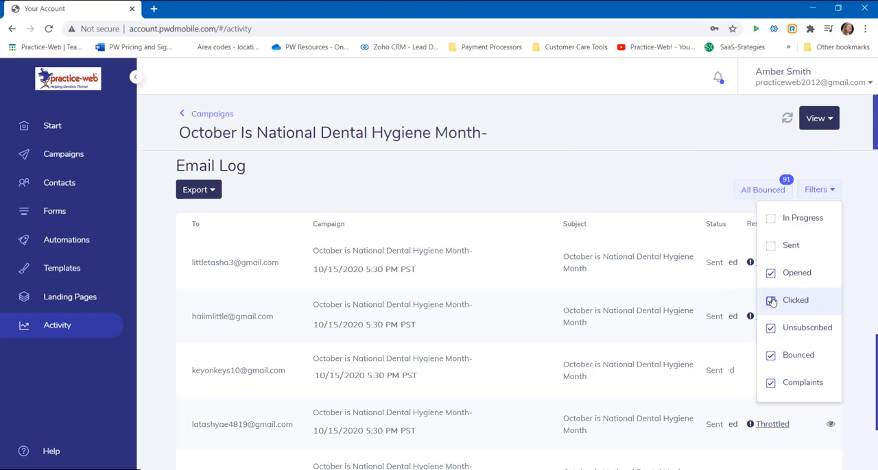
{"action": "left_click", "coordinate": [771, 330]}
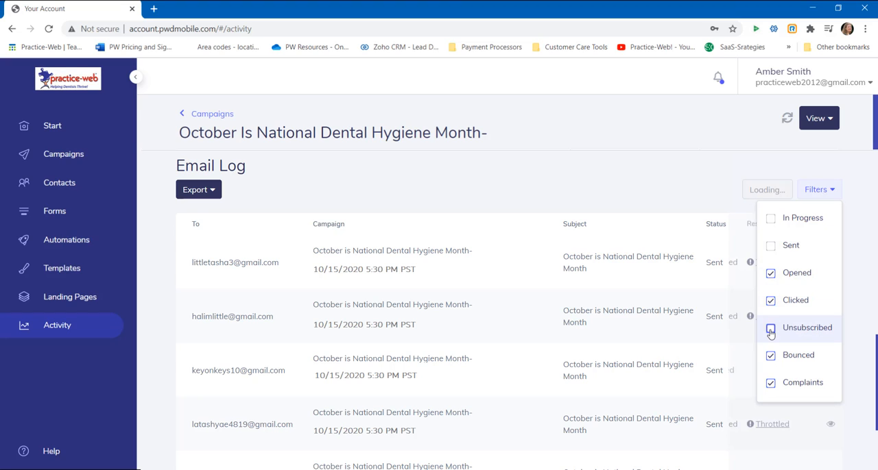
{"action": "left_click", "coordinate": [770, 383]}
{"action": "left_click", "coordinate": [857, 288]}
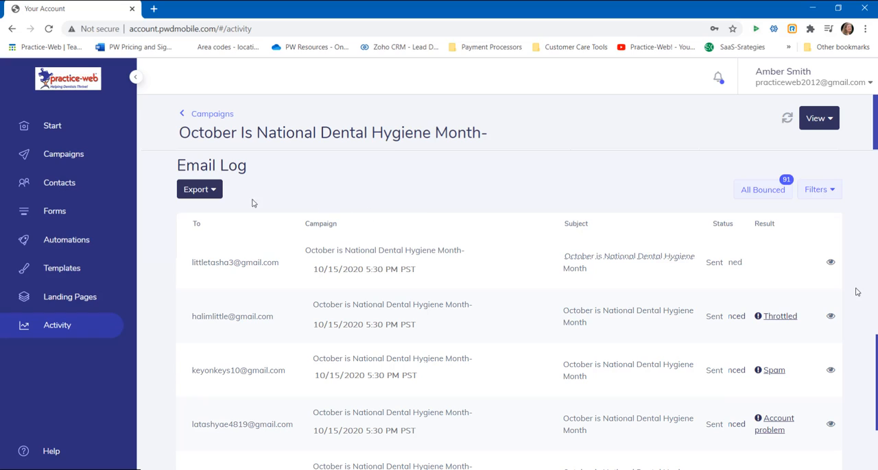
{"action": "left_click", "coordinate": [210, 193]}
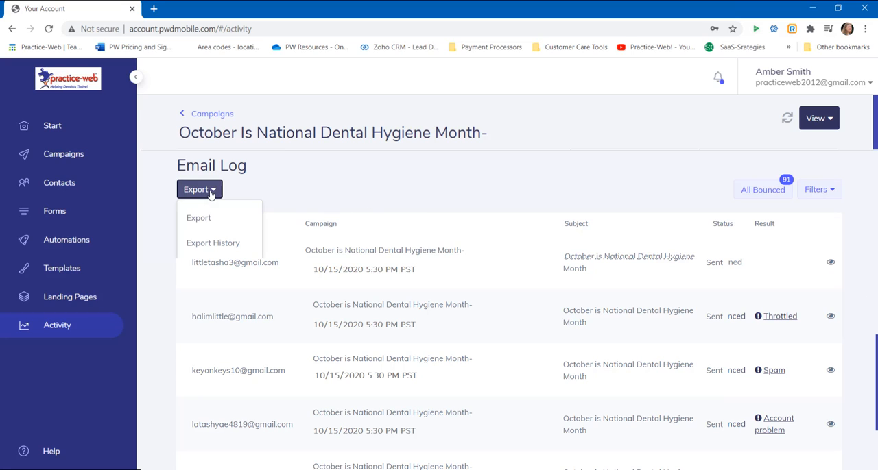
{"action": "left_click", "coordinate": [203, 243]}
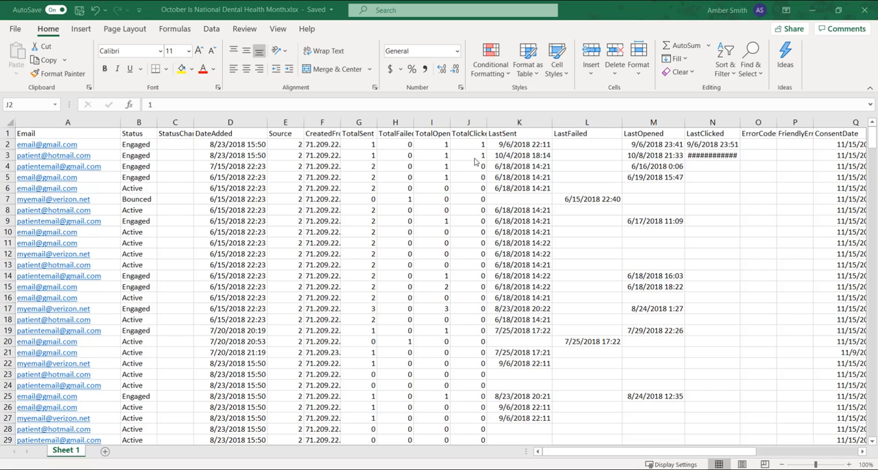
- In Excel, sort all data in "October Is National Dental Health Month.xlsx" by the total opened column from largest to smallest
{"action": "left_click", "coordinate": [435, 145]}
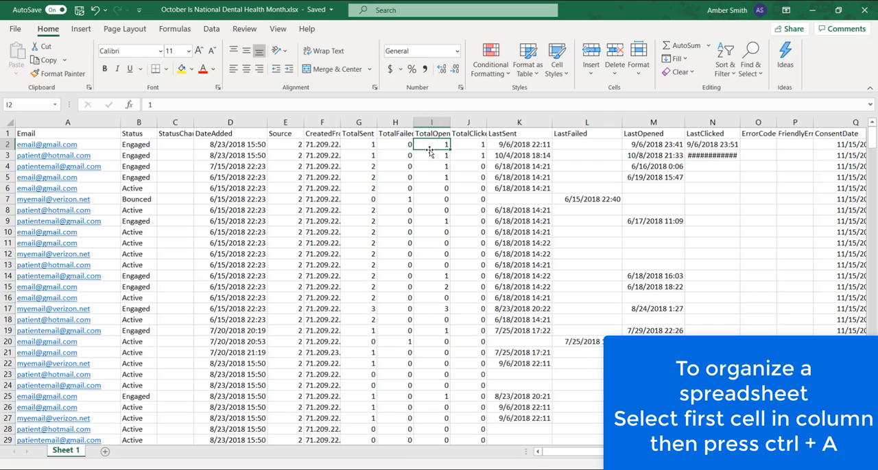
{"action": "key", "text": "ctrl+a"}
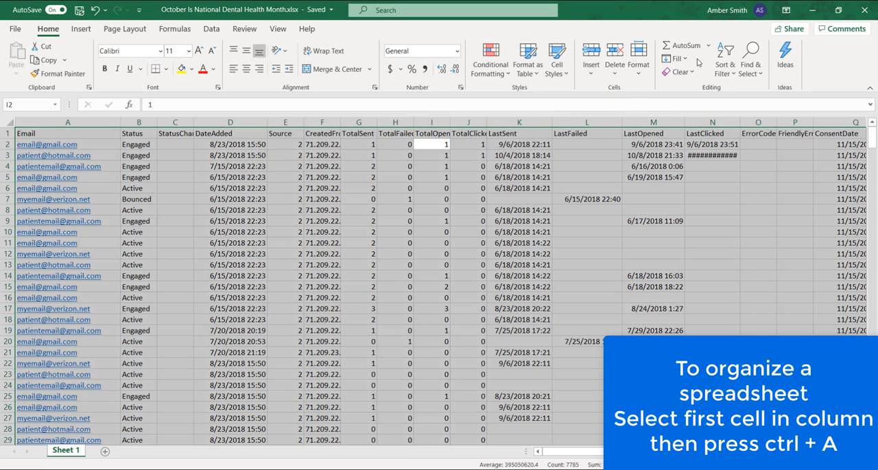
{"action": "left_click", "coordinate": [723, 64]}
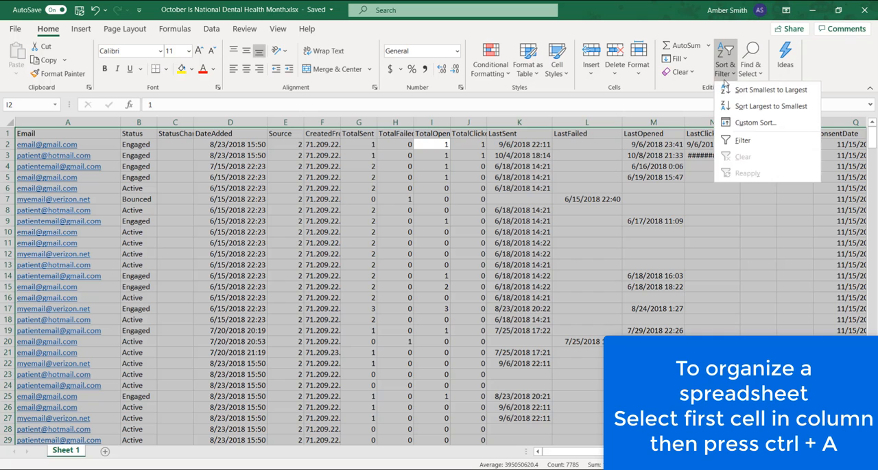
{"action": "left_click", "coordinate": [749, 107]}
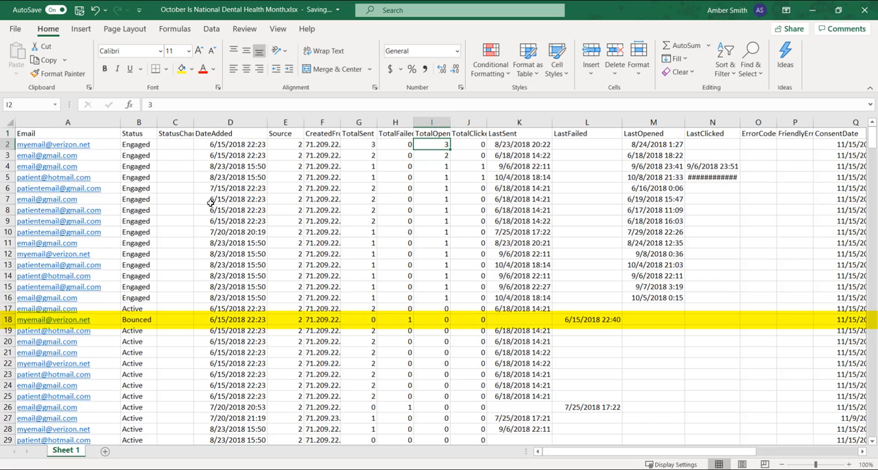
- Examine the bounced contact in row 18 and locate the patient's first and last name
{"action": "left_click", "coordinate": [140, 320]}
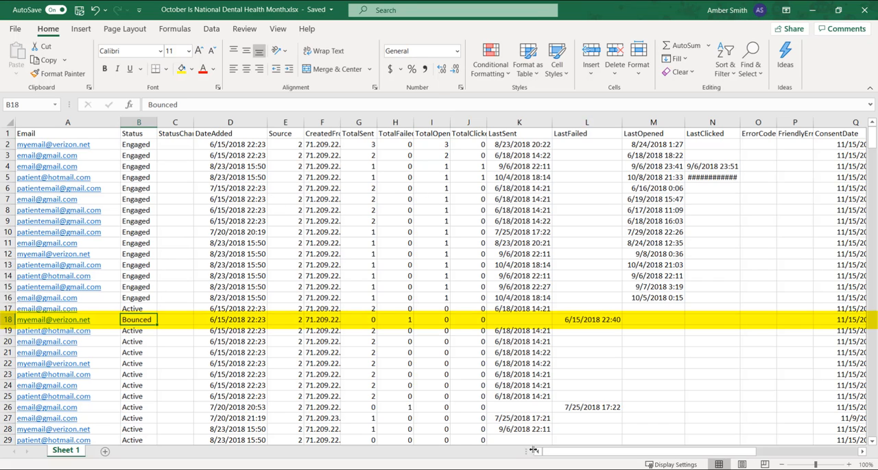
{"action": "left_click_drag", "start_coordinate": [549, 452], "coordinate": [567, 452]}
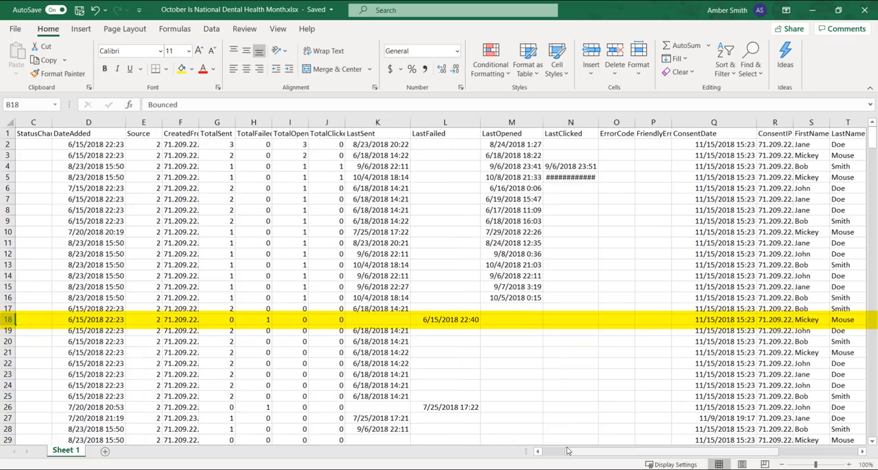
{"action": "left_click_drag", "start_coordinate": [806, 319], "coordinate": [849, 322]}
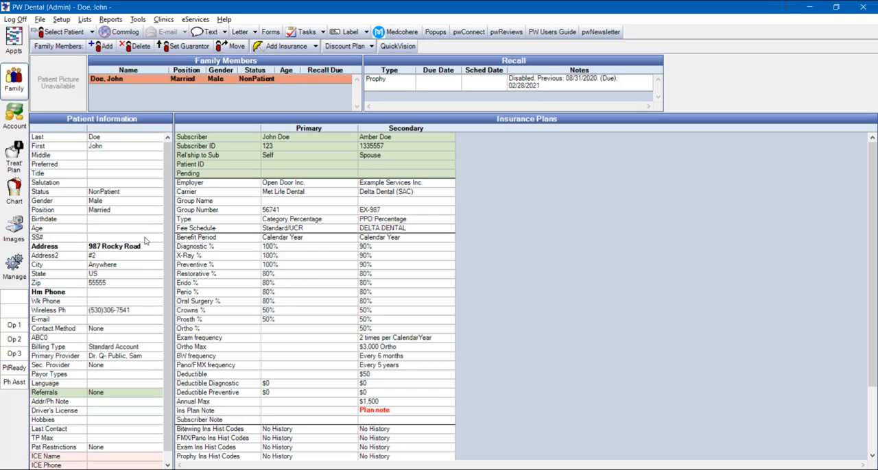
- In PW Dental, edit the open patient's information to add the patient's e-mail address and save the record
{"action": "double_click", "coordinate": [145, 242]}
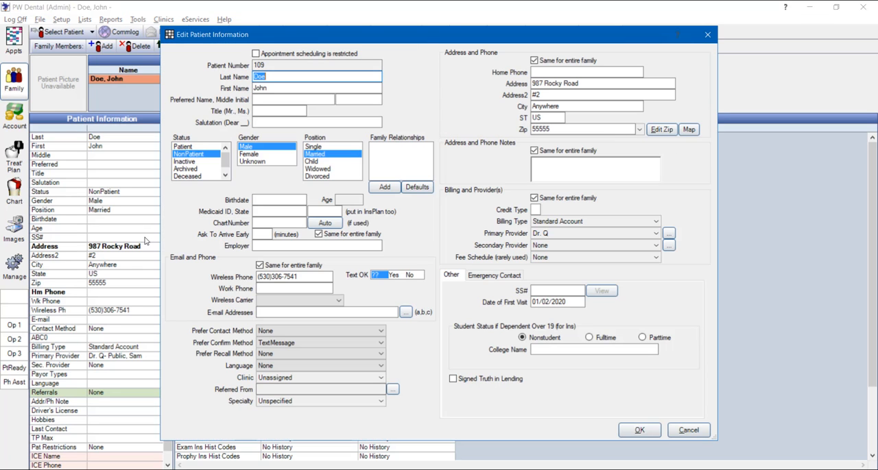
{"action": "left_click", "coordinate": [353, 312]}
{"action": "type", "text": "my"}
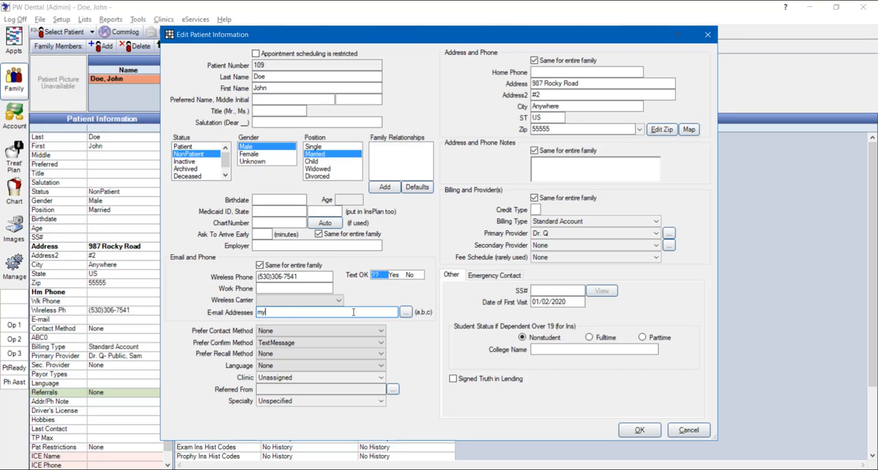
{"action": "type", "text": "email@domain.com"}
{"action": "left_click", "coordinate": [639, 431]}
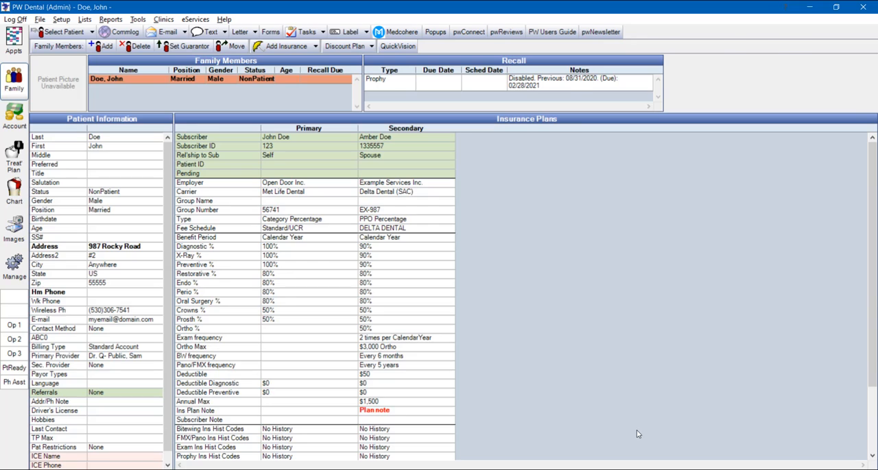
- Return to the appointment schedule, open pwNewsletter and refresh the email contact list for Active Patients
{"action": "left_click", "coordinate": [13, 42]}
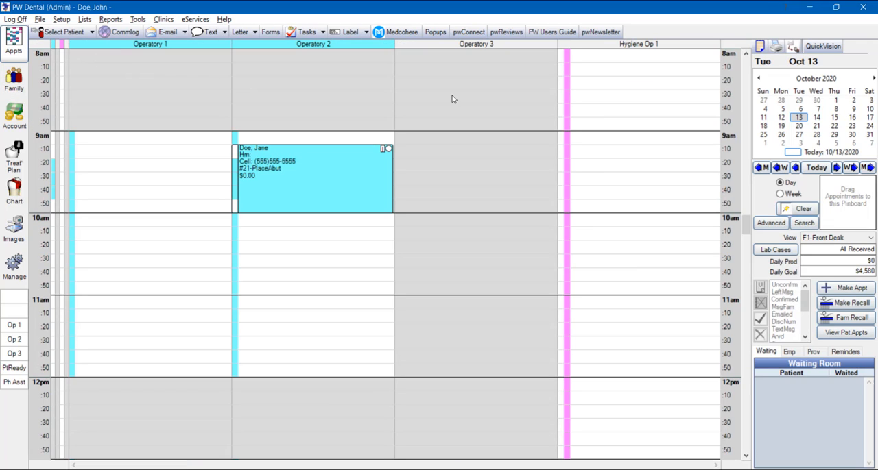
{"action": "left_click", "coordinate": [595, 33]}
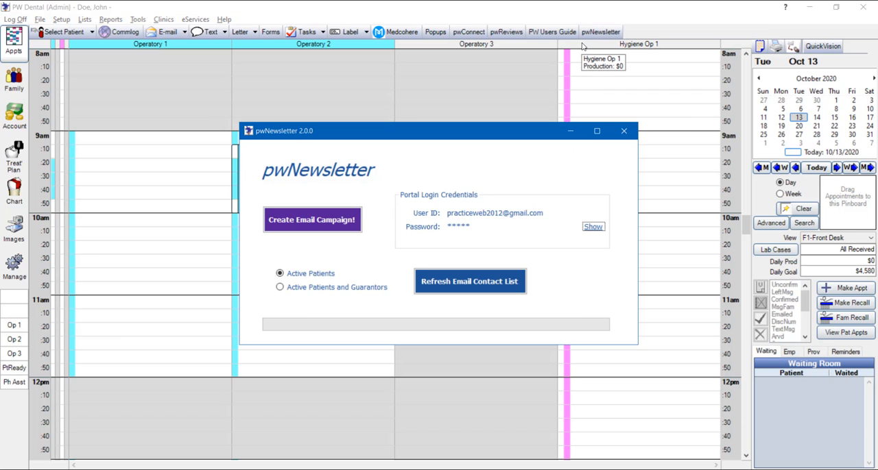
{"action": "left_click", "coordinate": [460, 282]}
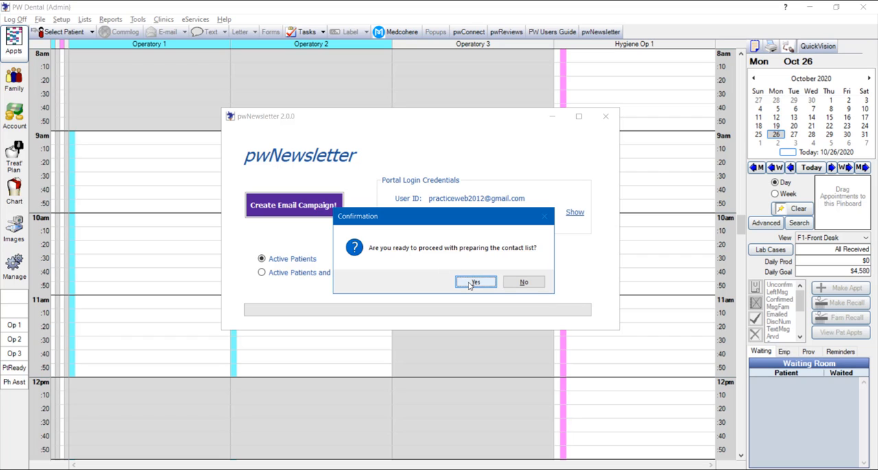
{"action": "left_click", "coordinate": [476, 282]}
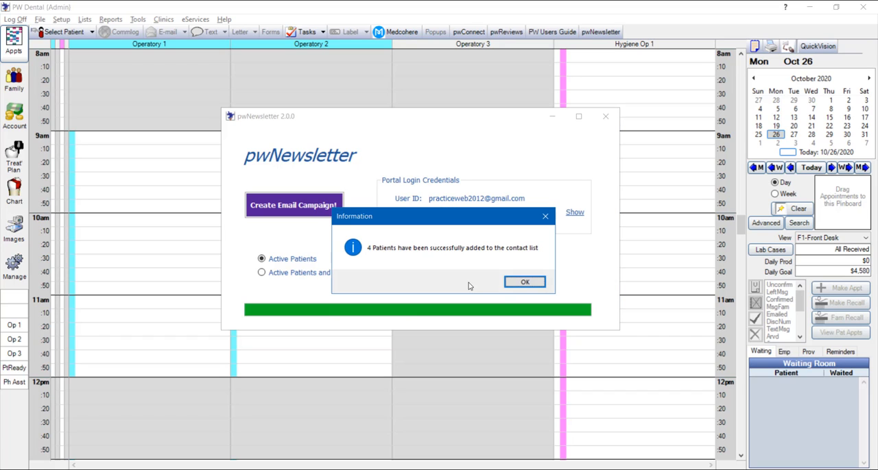
{"action": "left_click", "coordinate": [524, 283]}
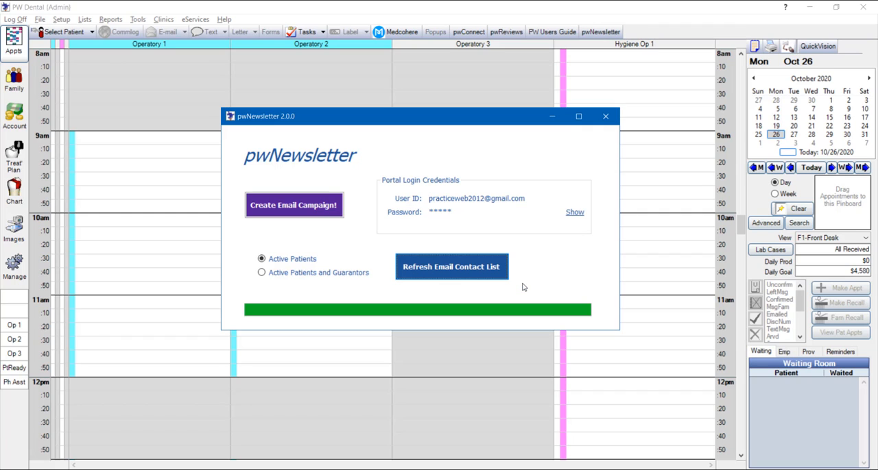